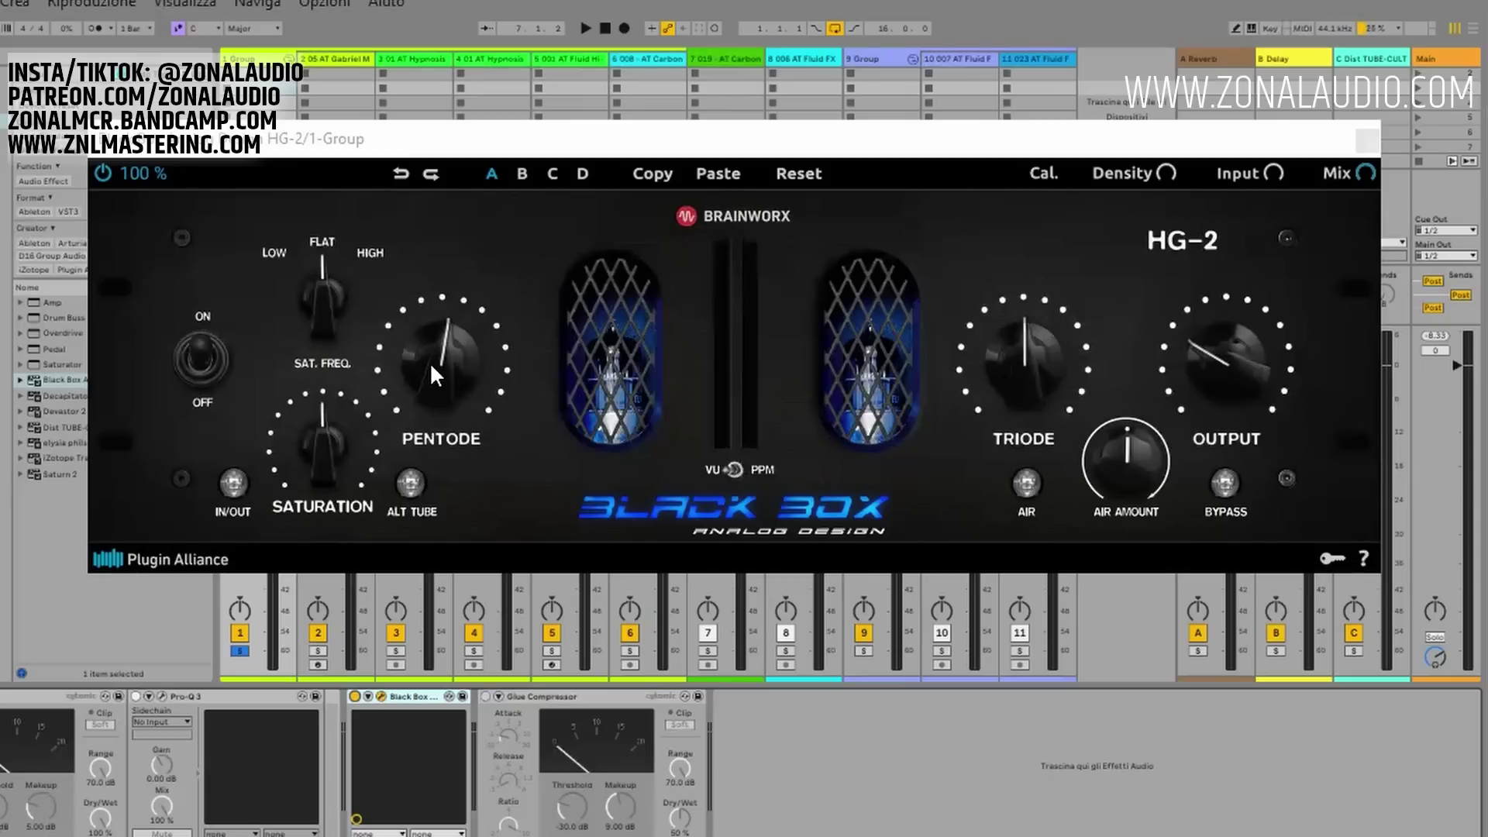
Start playback and raise the HG-2's Pentode drive to 78 %.
key(space)
mouse_move(429, 374)
drag(431, 376, 437, 327)
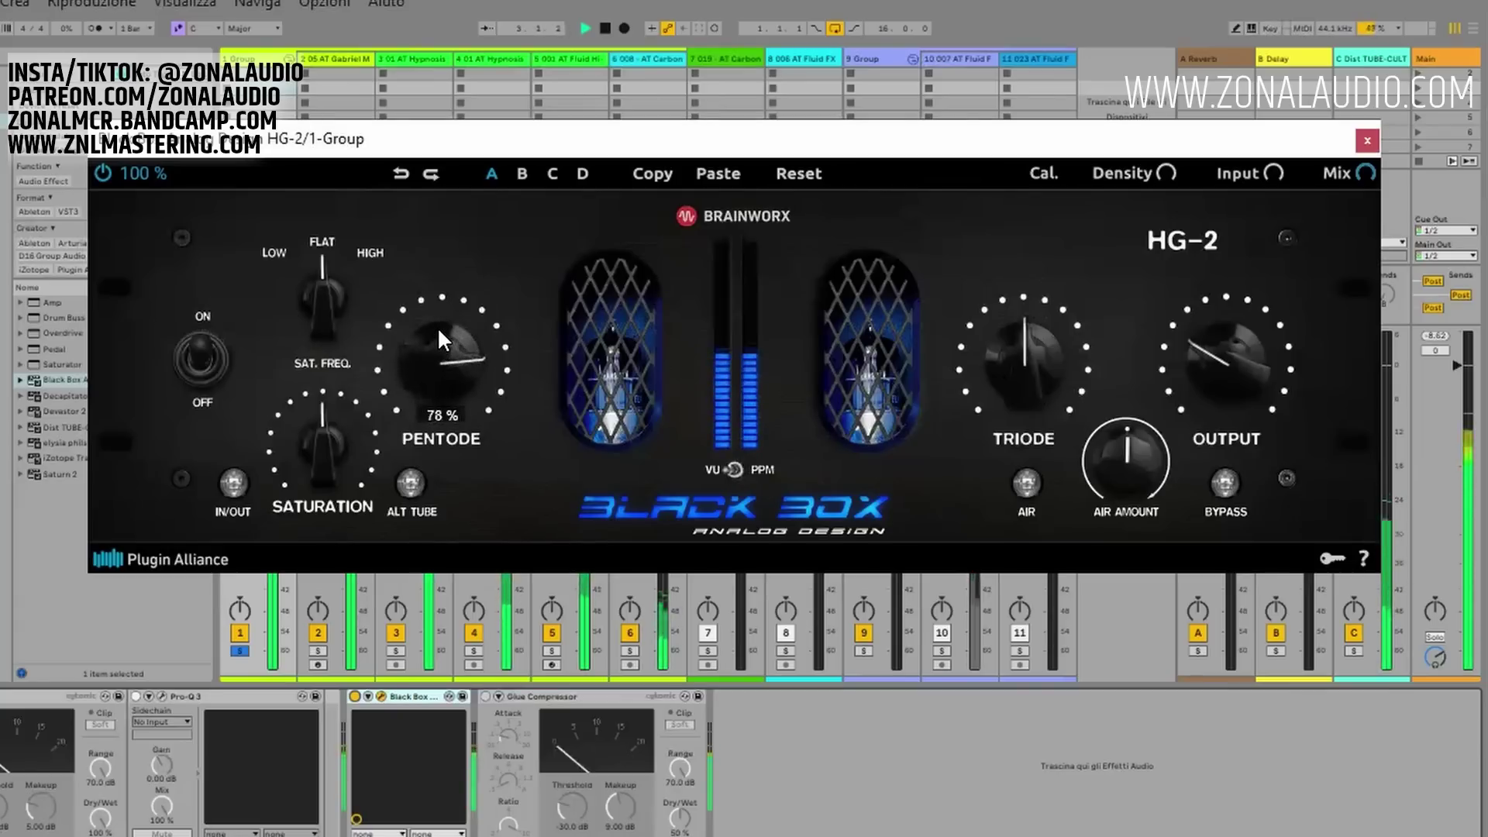
Move the Black Box HG-2 plugin window up clear of the mixer faders and hide the browser.
drag(360, 141, 523, 22)
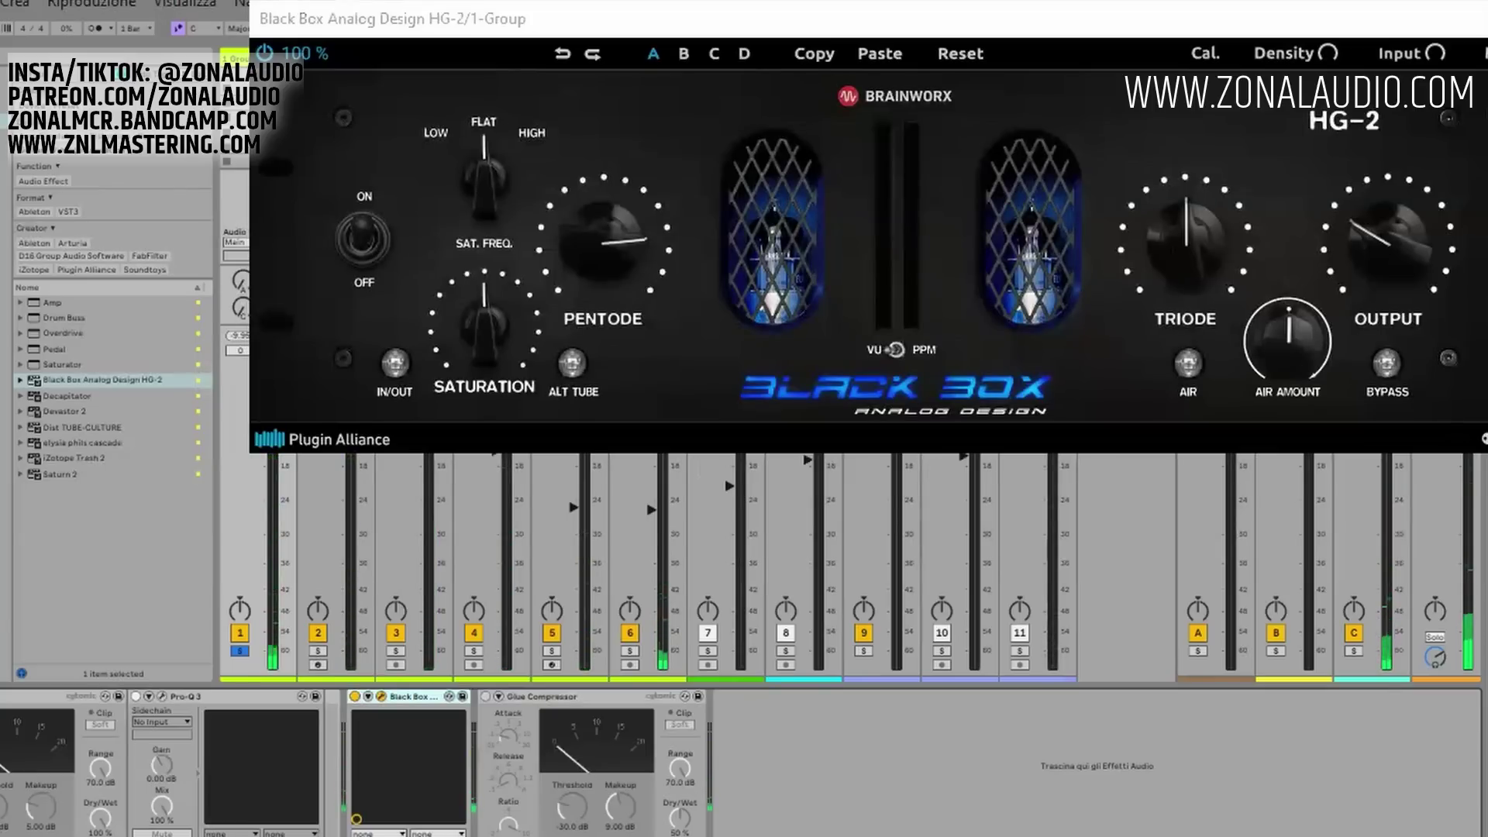
key(ctrl+alt+b)
drag(917, 23, 834, 25)
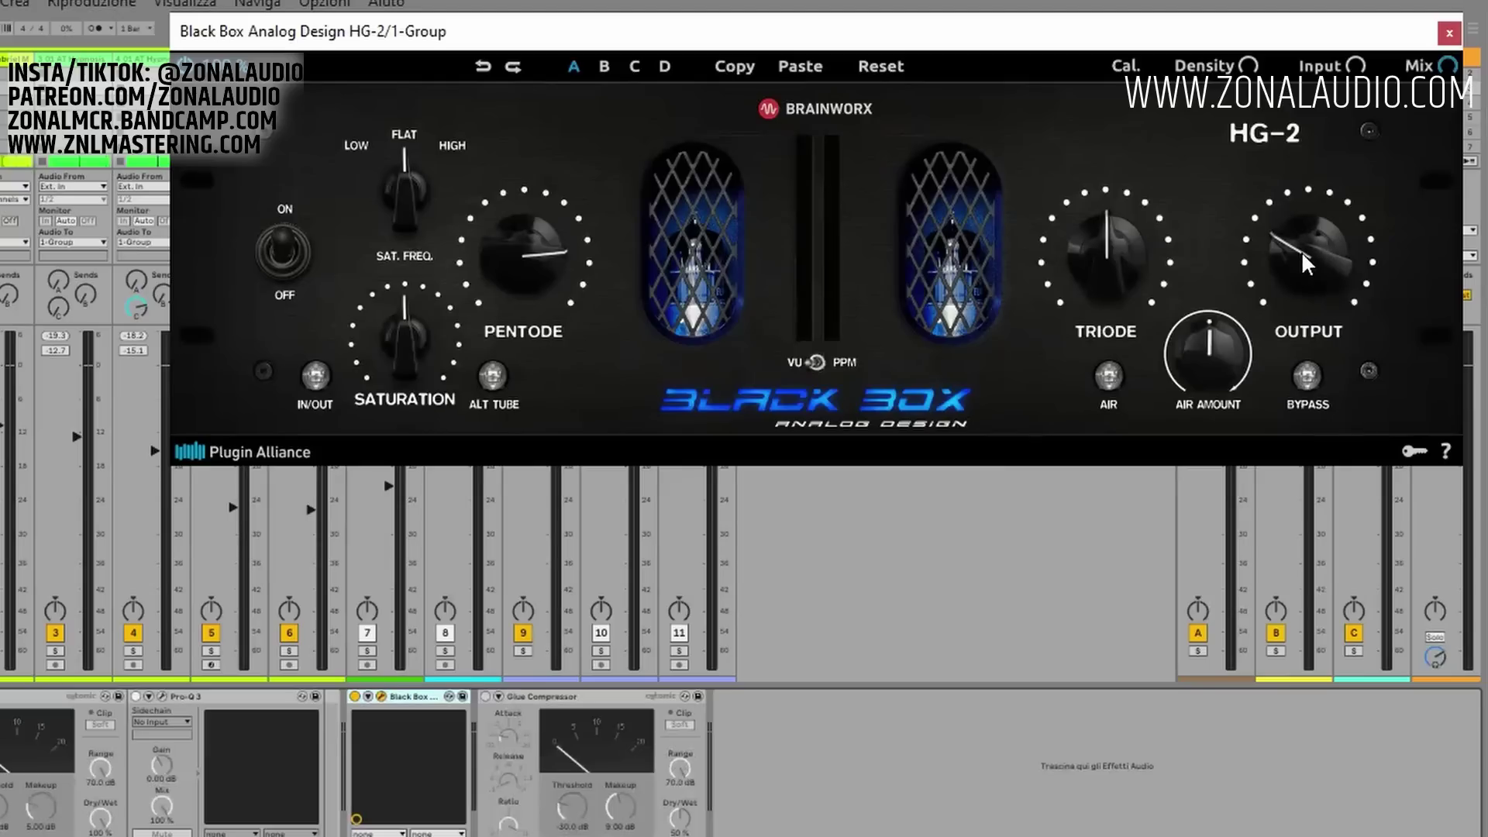
Play the track and lower the Pentode drive to 67 %.
key(space)
mouse_move(490, 260)
drag(490, 262, 514, 310)
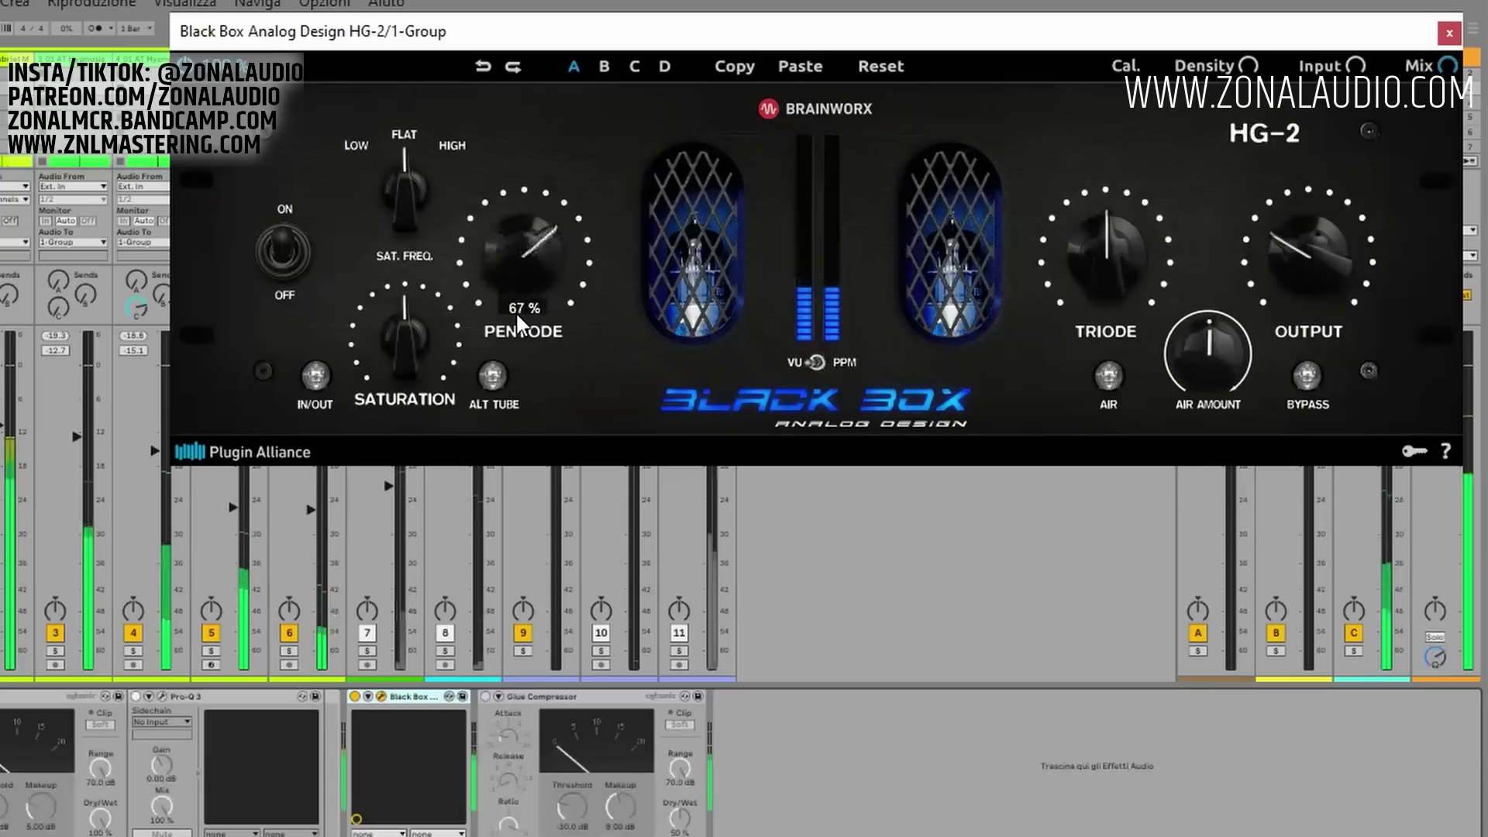
Push the Triode and Pentode drives to maximum while listening, and stop playback.
drag(1101, 276, 1128, 188)
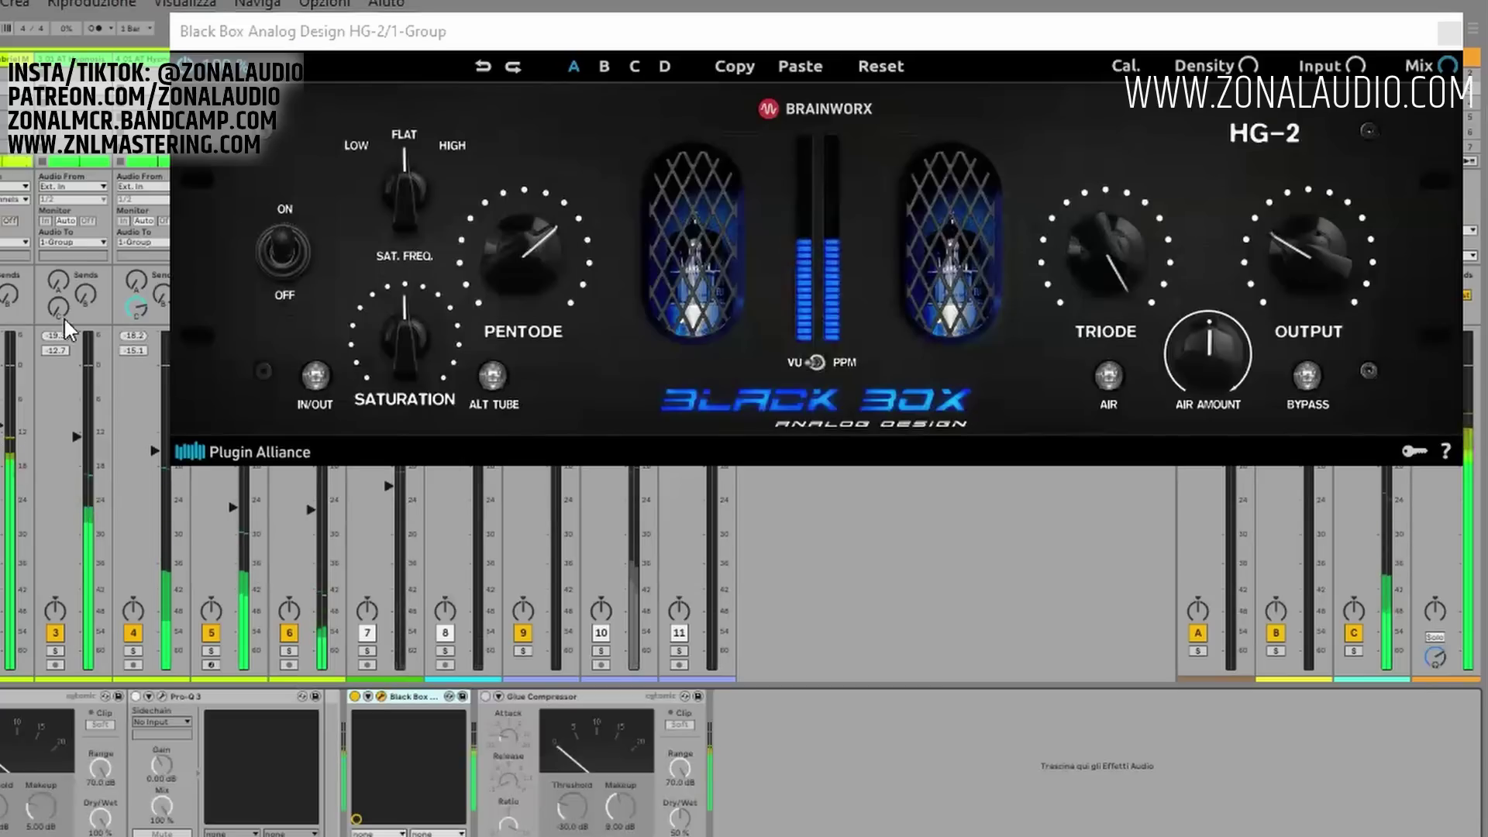
drag(510, 256, 547, 197)
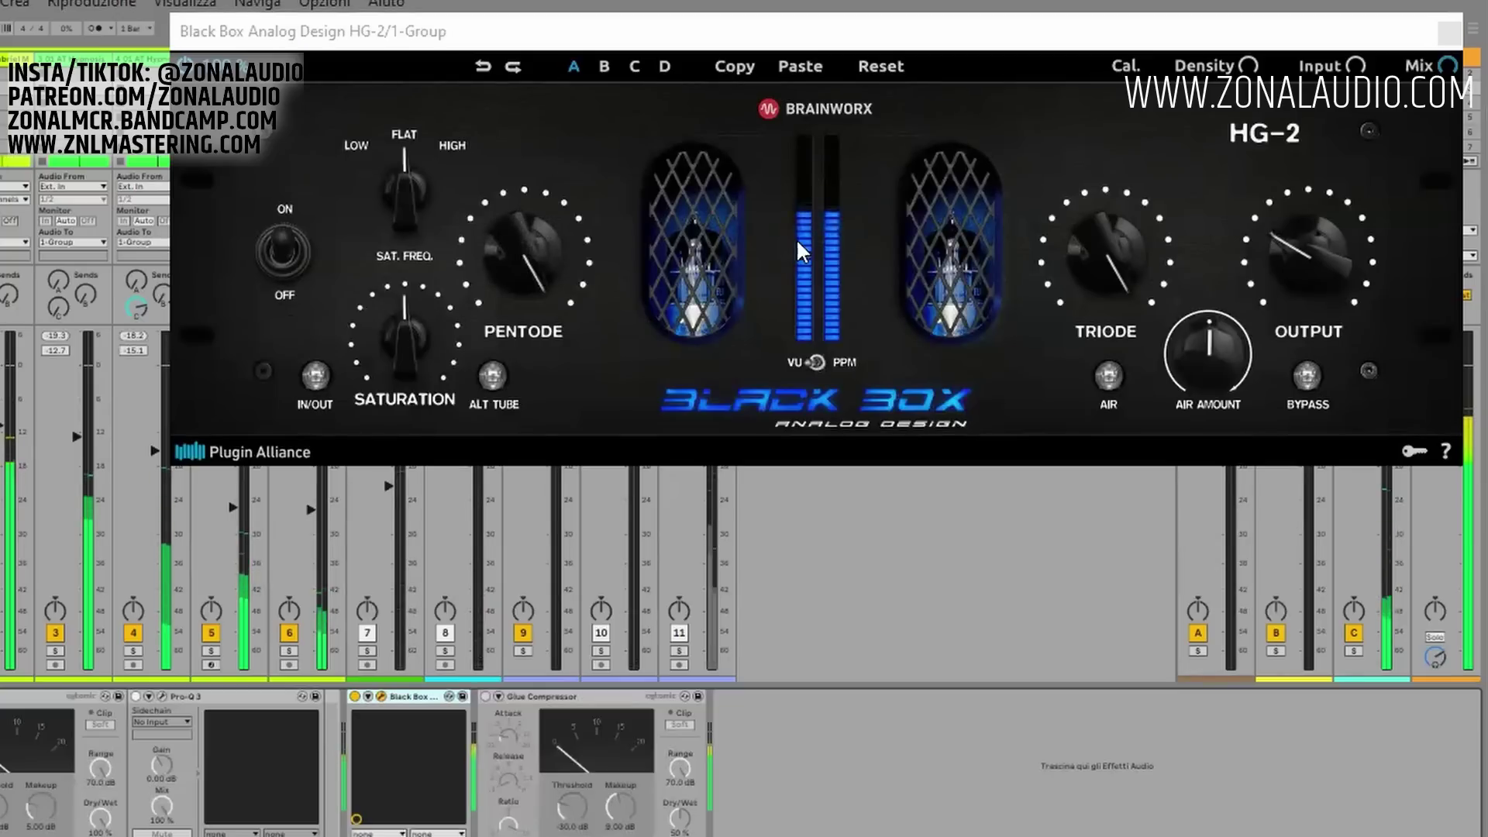
key(space)
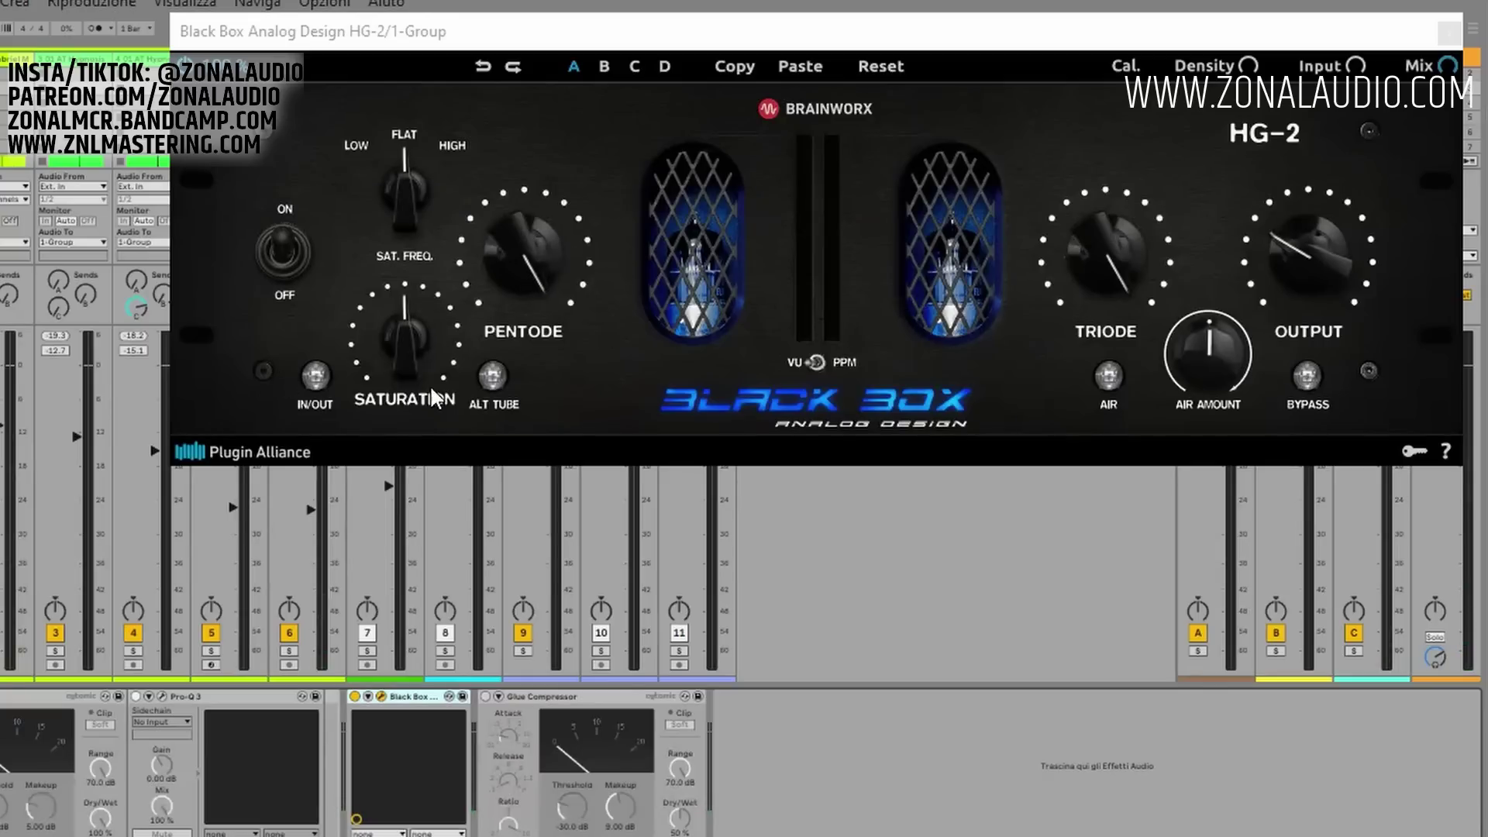
Switch in the saturation circuit with Saturation at minimum, and reduce the Triode drive and set Pentode to 75 %.
click(314, 377)
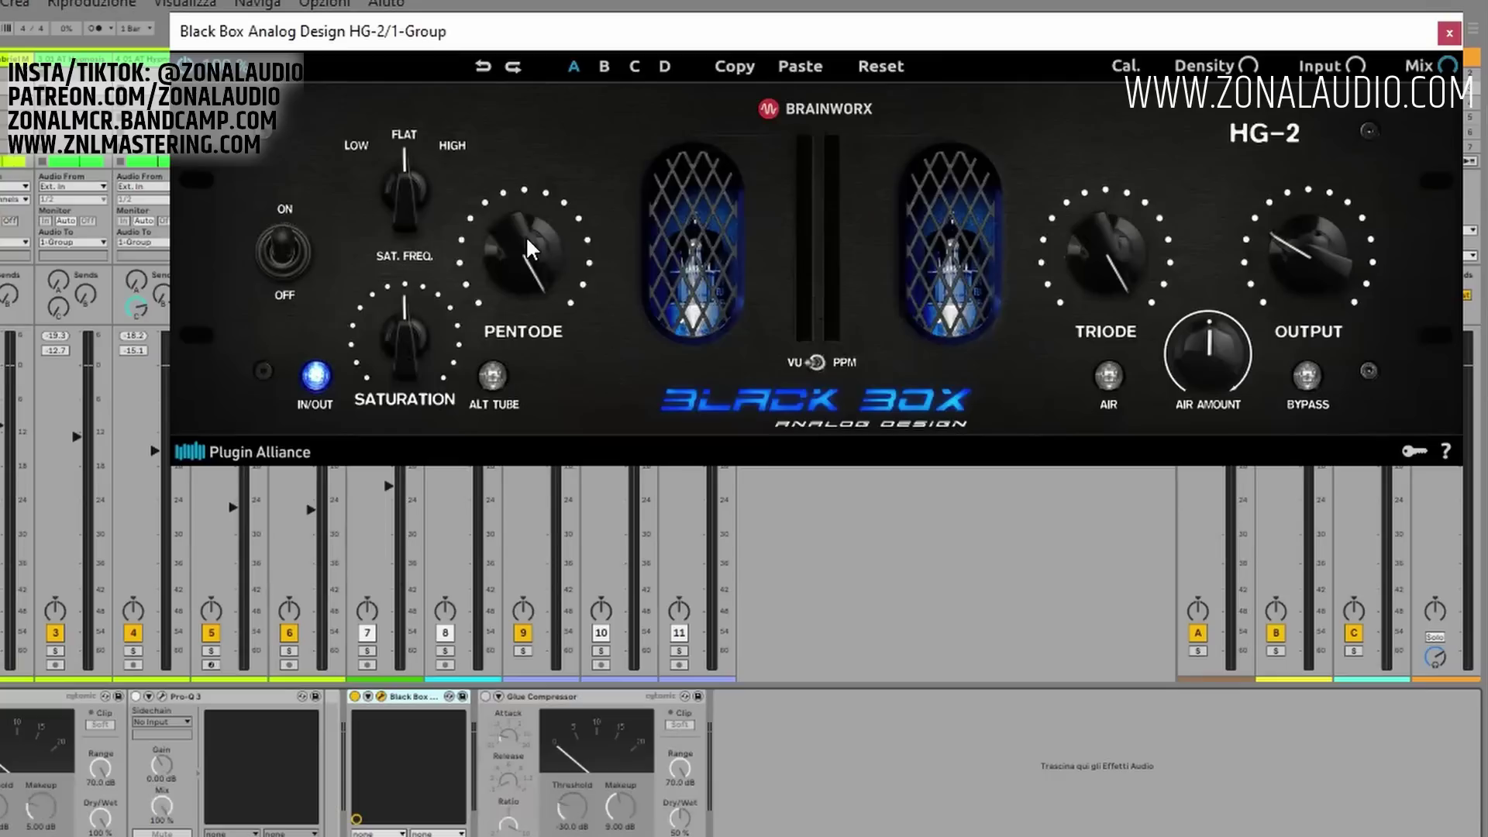
drag(1139, 268, 1070, 301)
drag(381, 362, 392, 659)
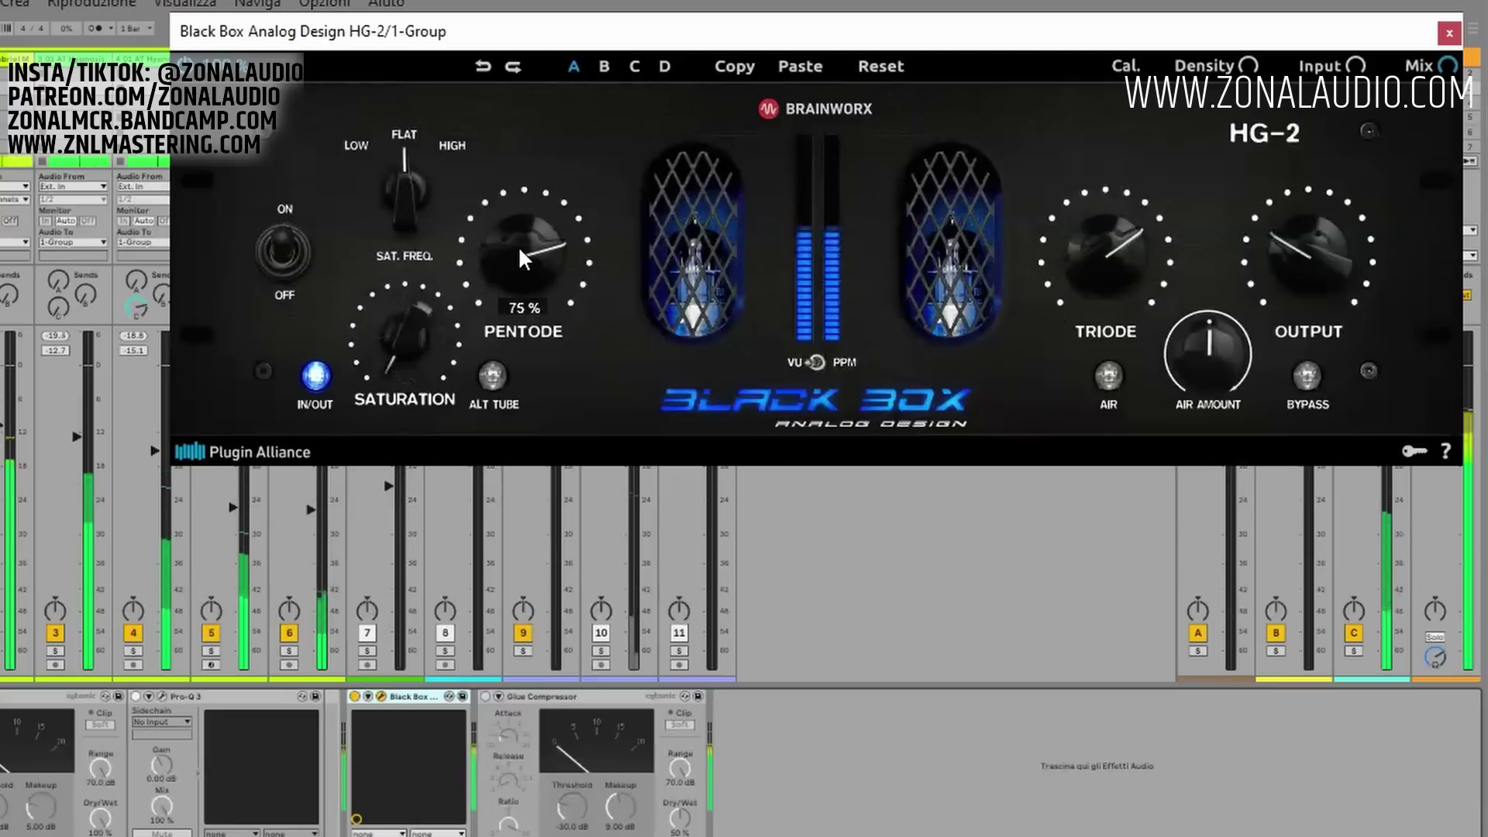
Trim Pentode slightly lower and raise Saturation to just below its middle position during playback.
click(157, 342)
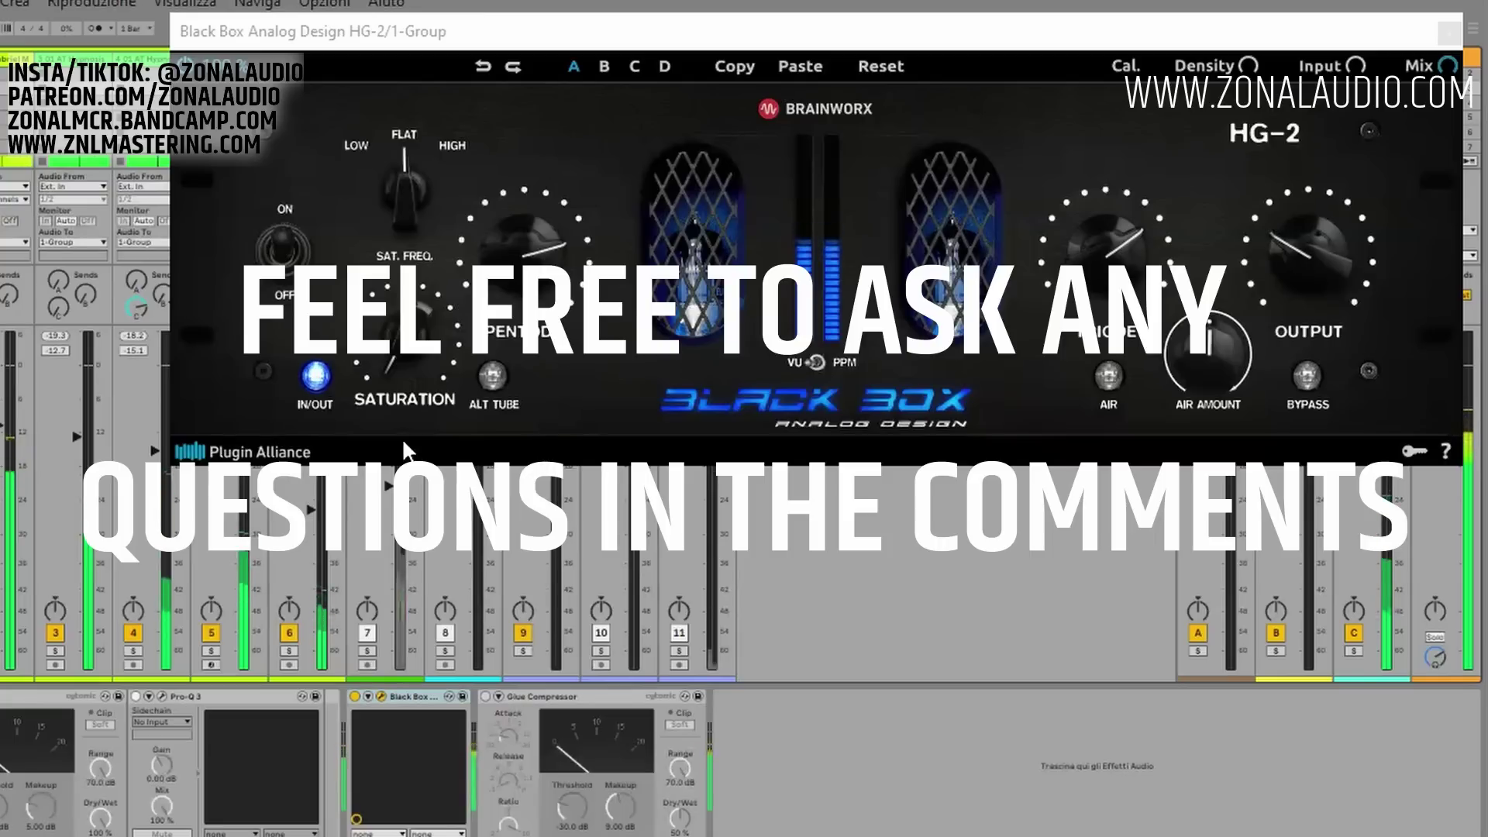
click(518, 294)
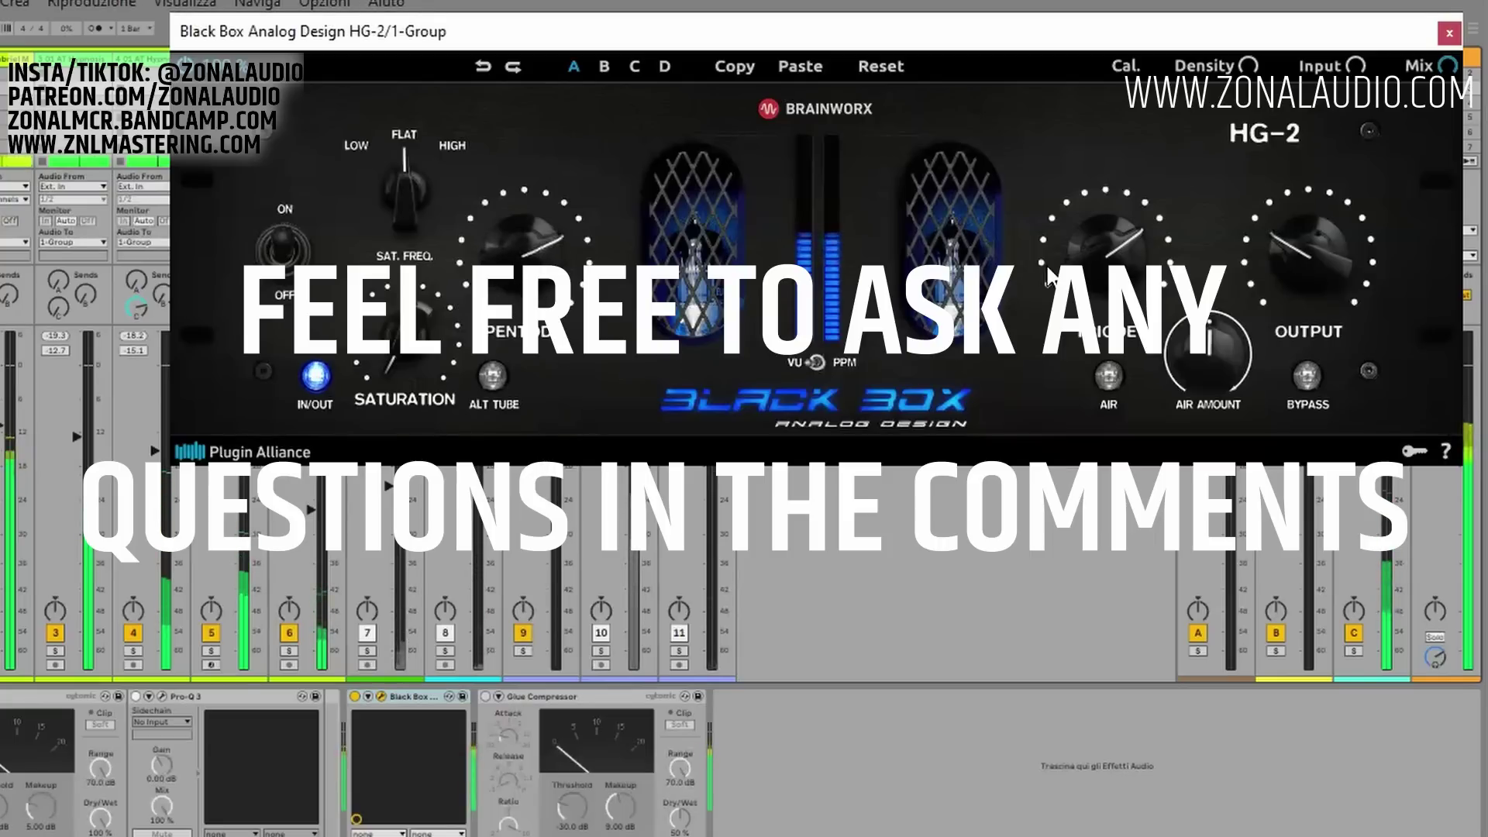
drag(409, 334, 456, 162)
drag(405, 296, 401, 418)
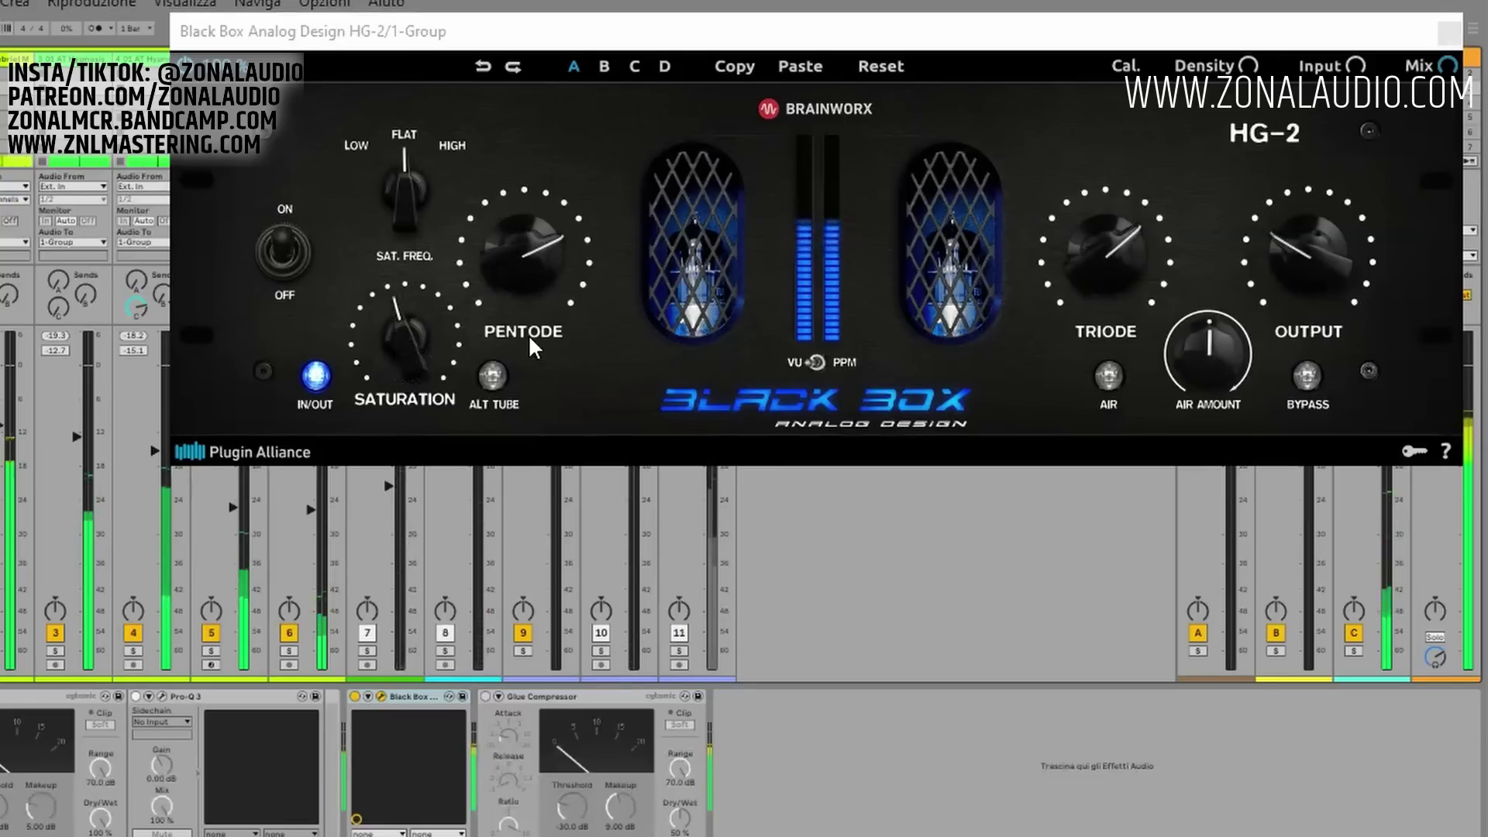
Trim Output to slightly below 30 % and toggle the plugin's bypass to compare the dry and processed sound.
click(1308, 268)
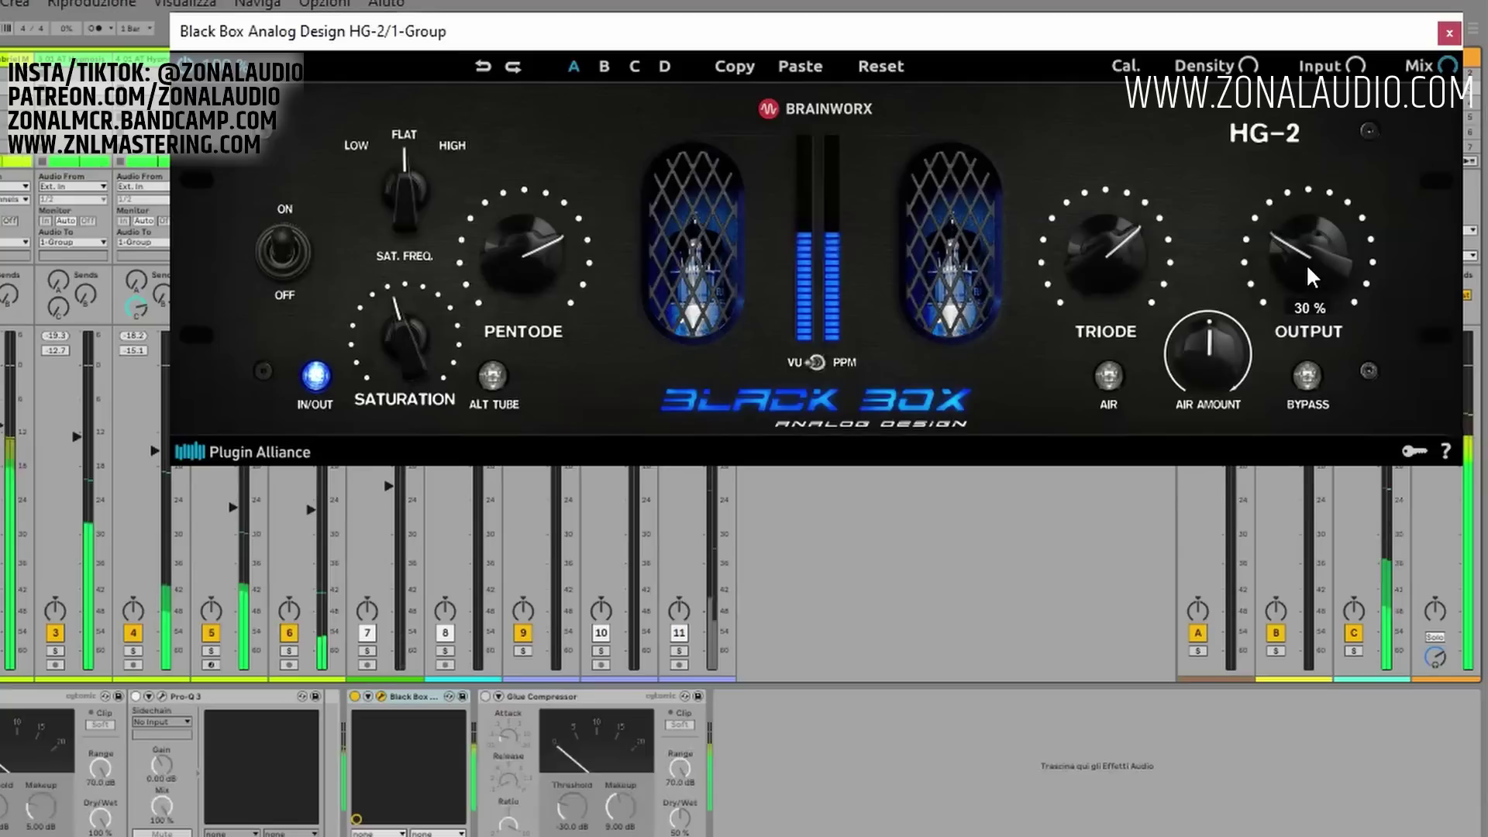
click(1306, 381)
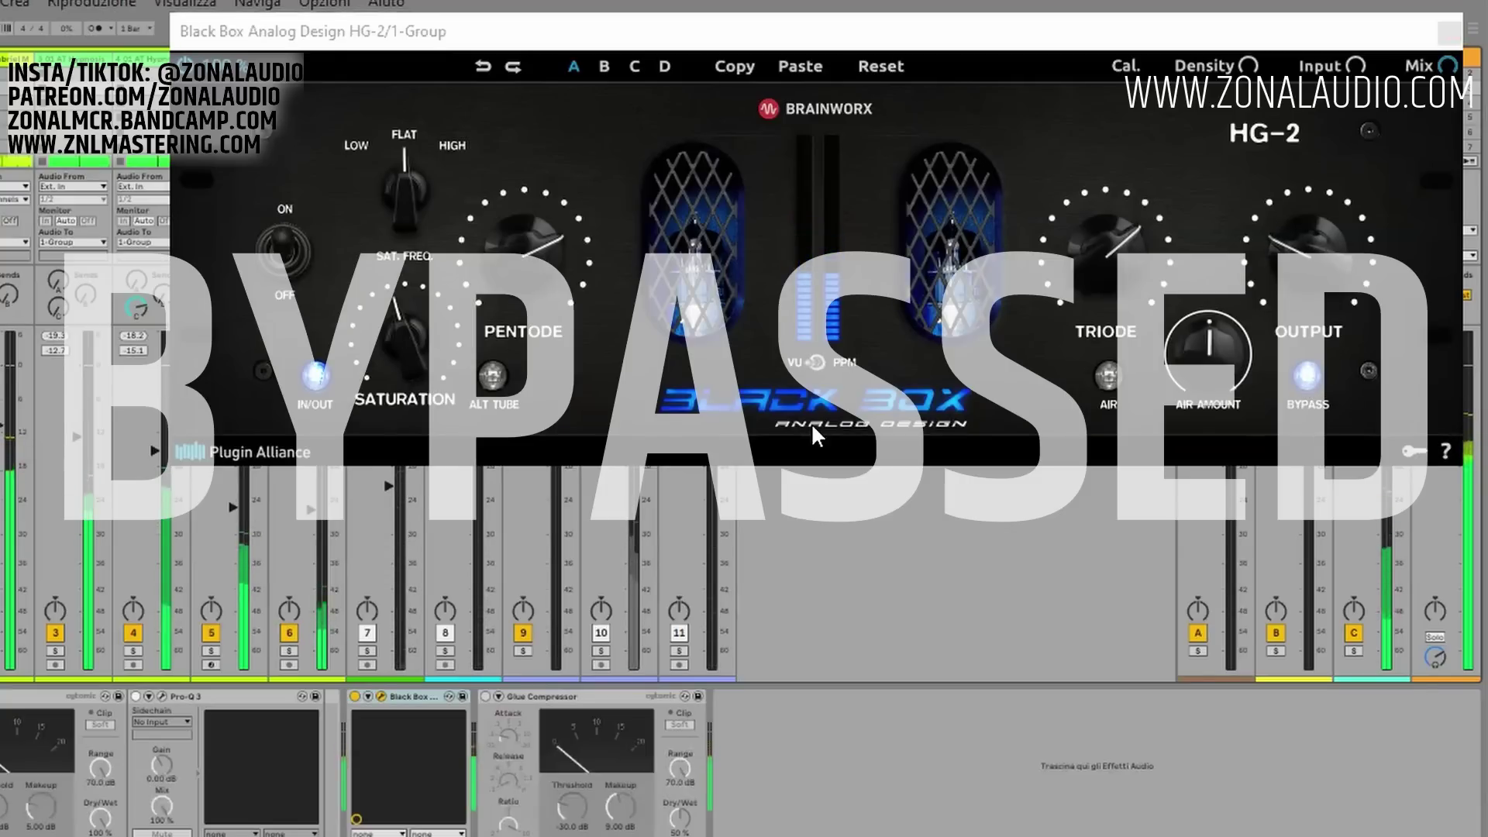
click(1306, 377)
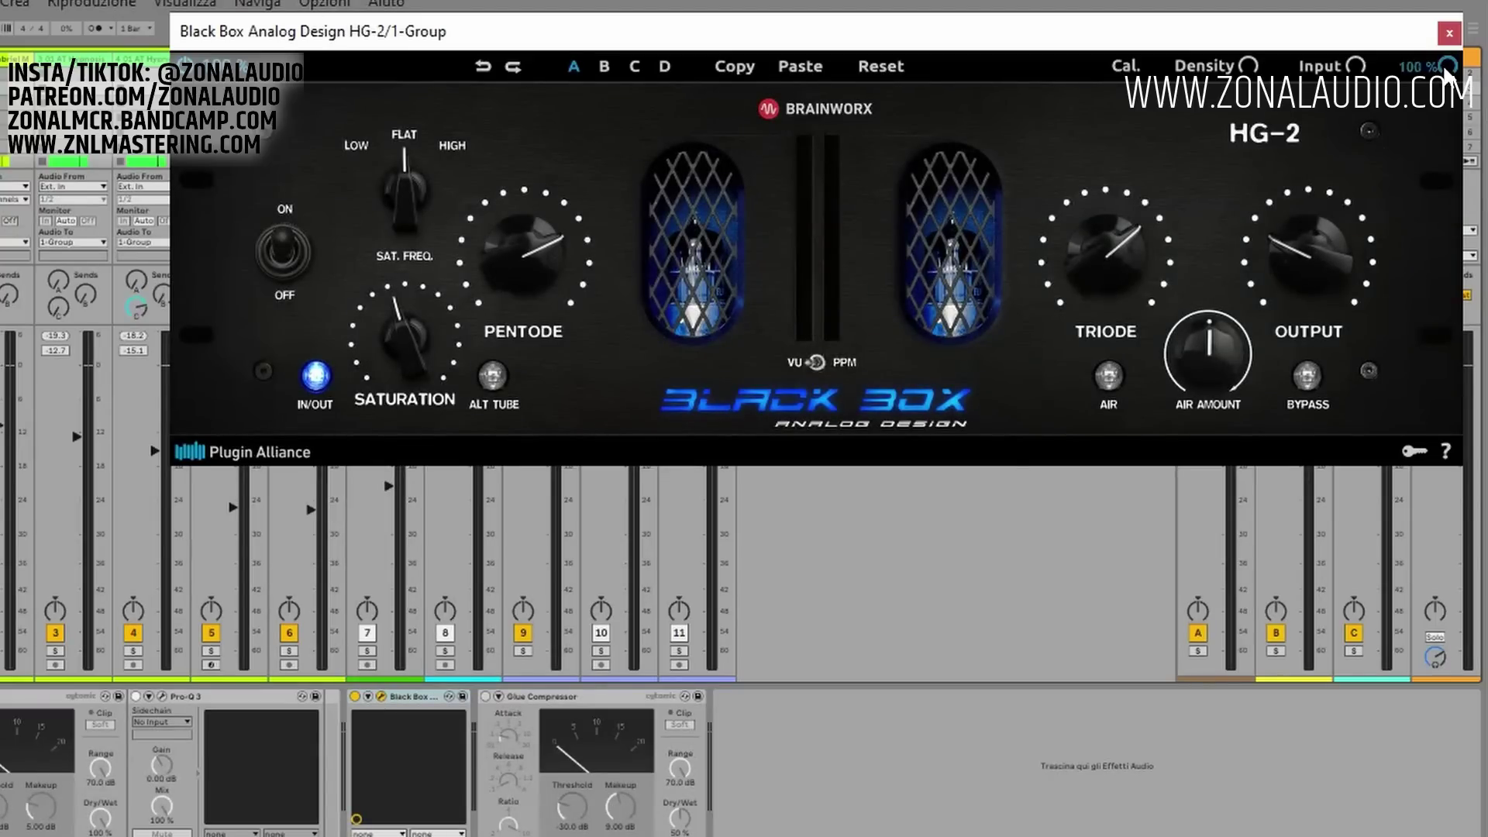
Try the plugin's Mix control, and switch the Black Box device off and on to compare the sound.
drag(1446, 66, 1435, 156)
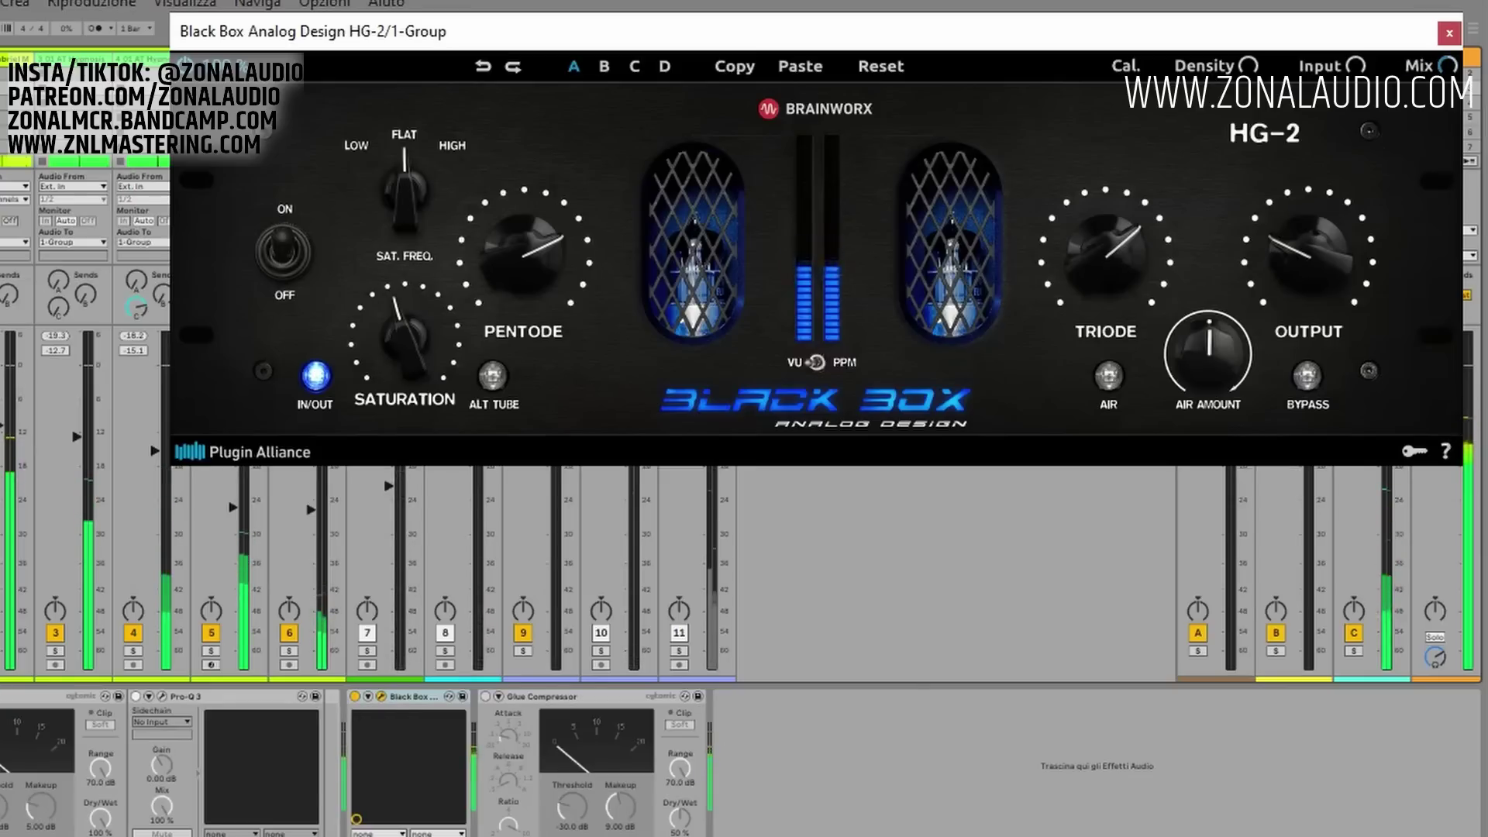
click(28, 536)
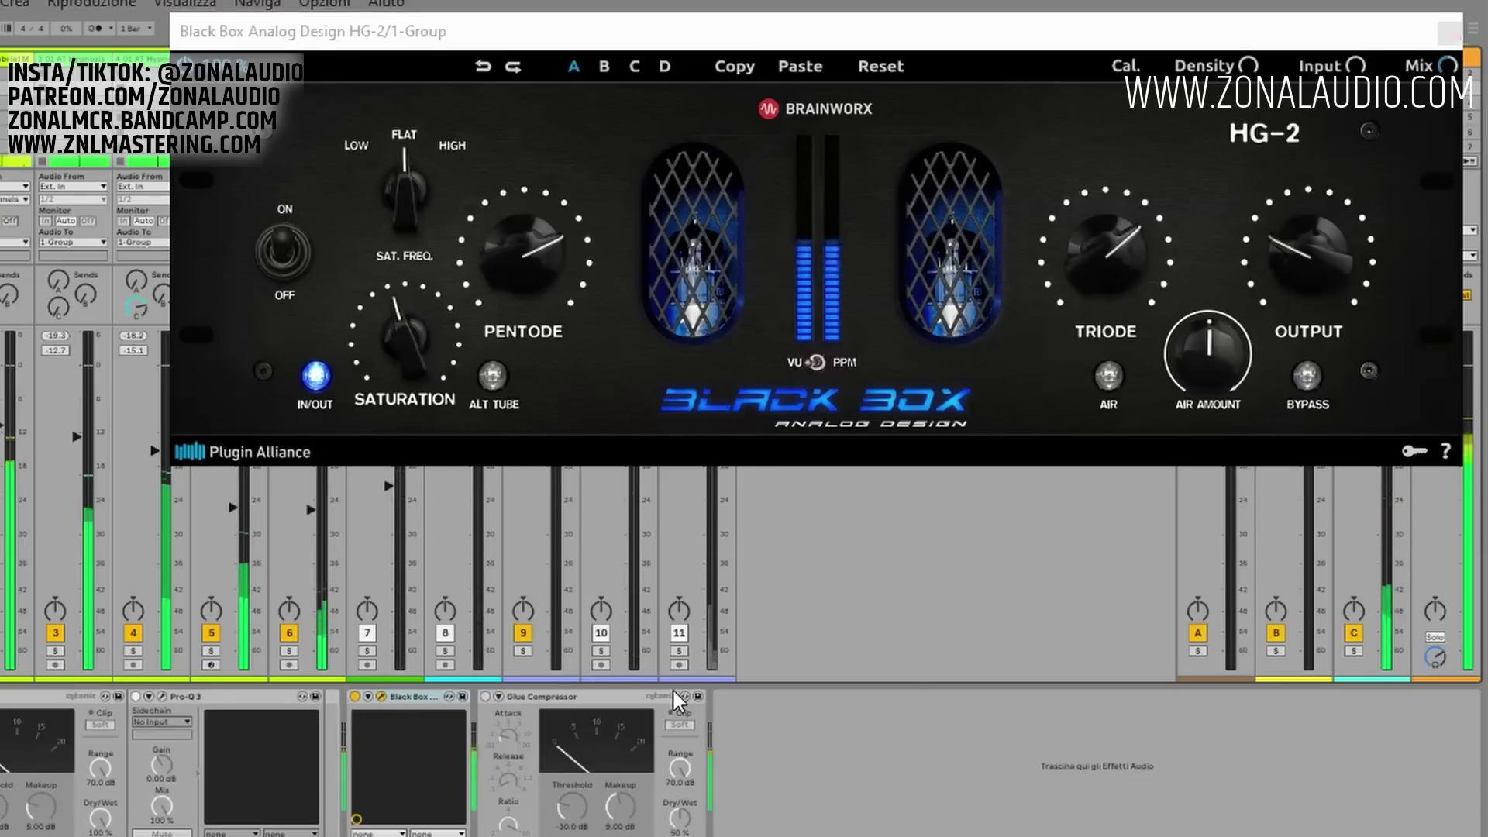
click(355, 697)
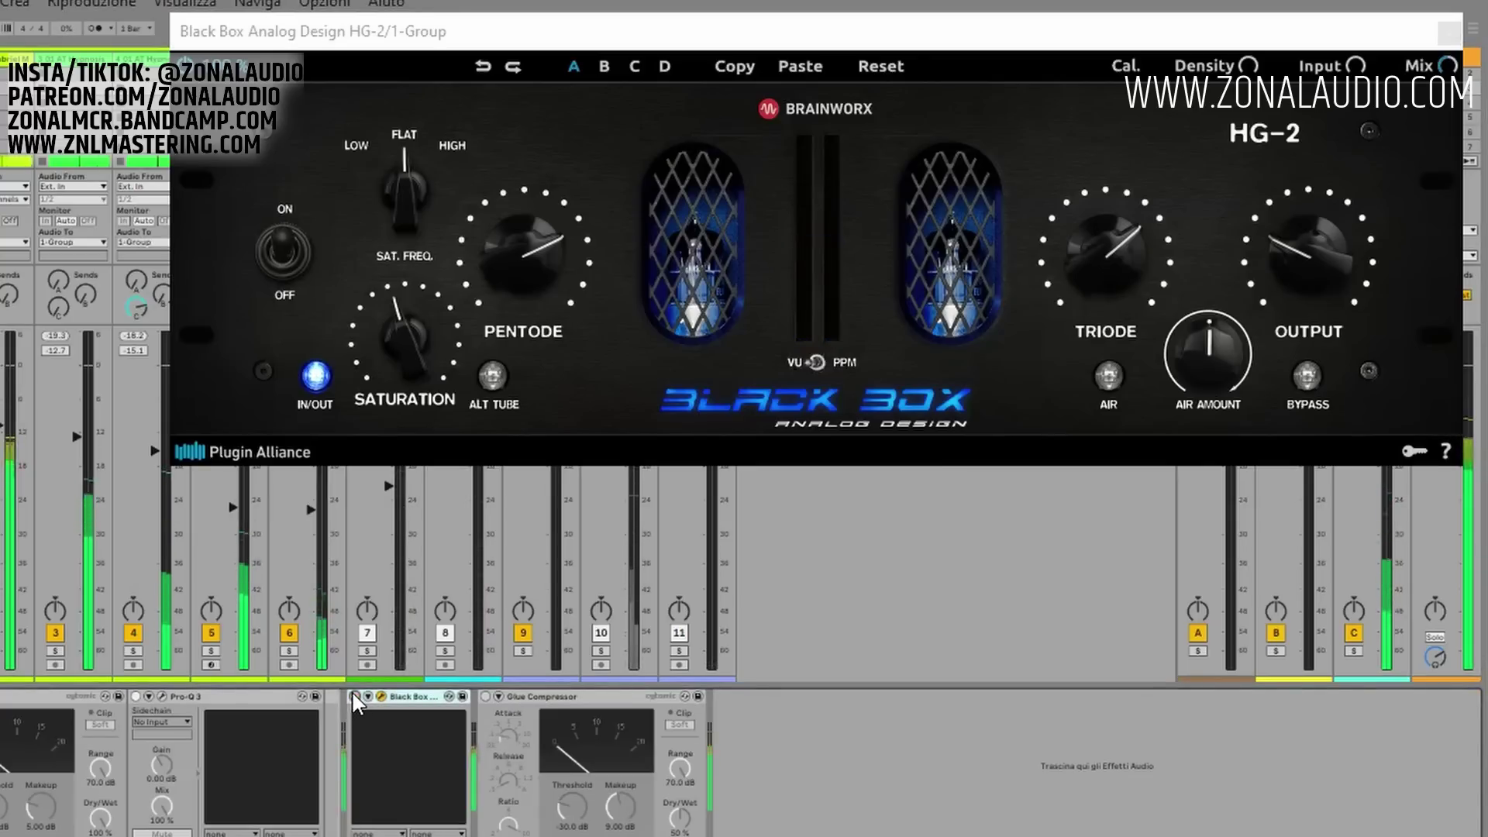
click(355, 697)
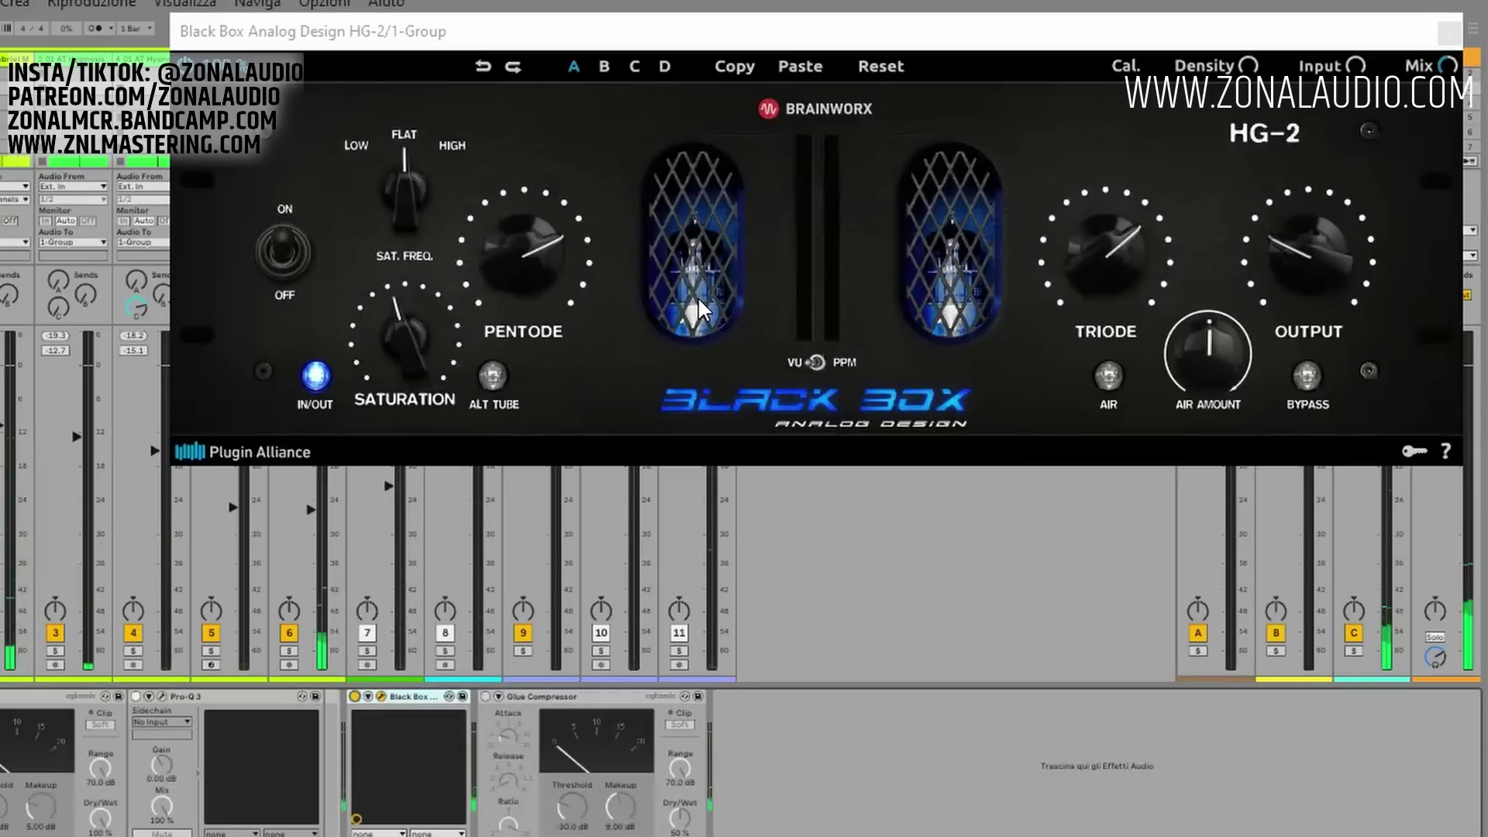
Nudge Saturation slightly lower and copy the settings of slot A into slot B.
click(401, 344)
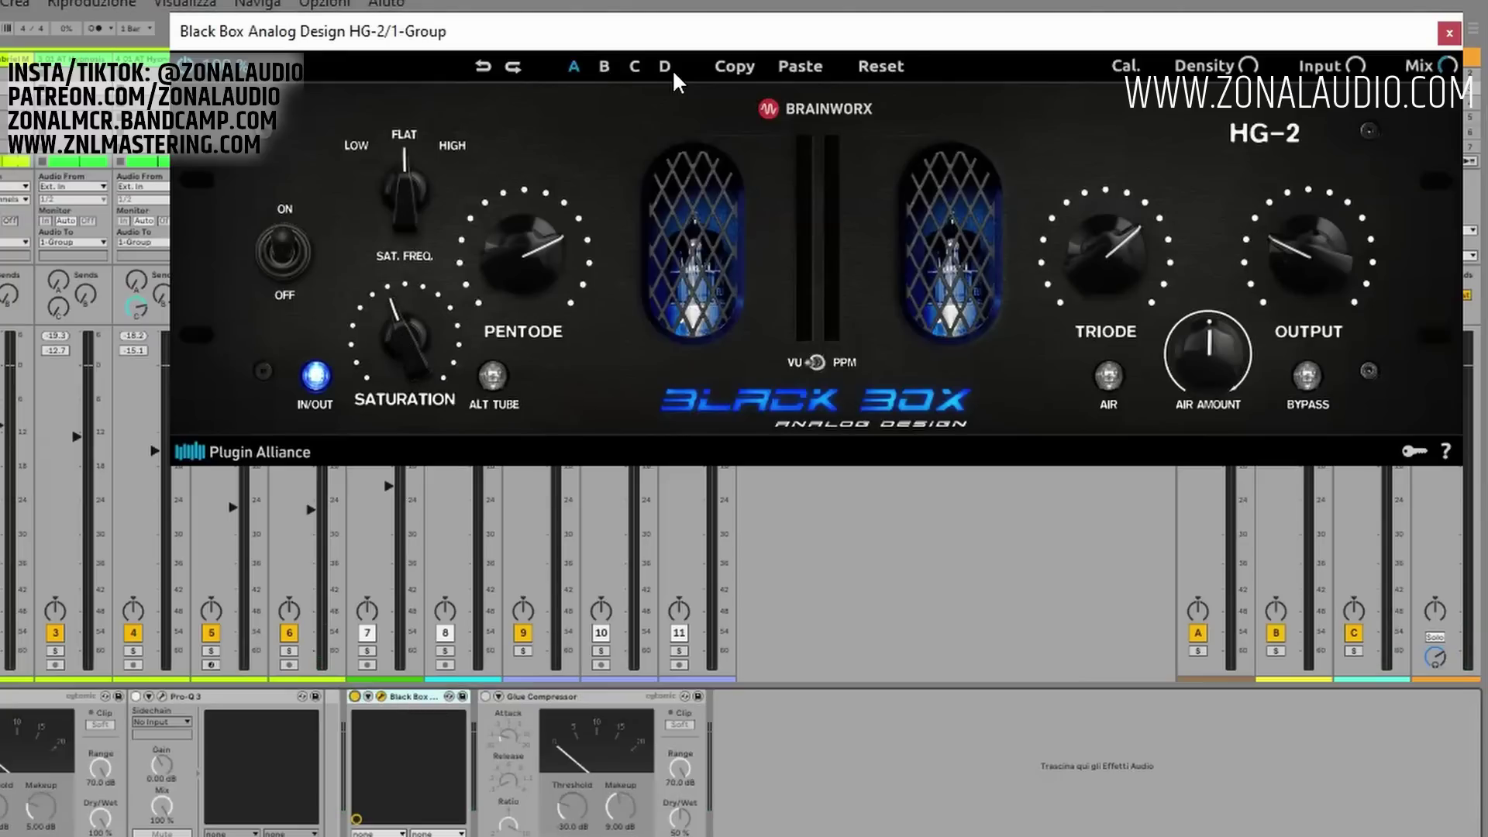
click(598, 62)
click(578, 65)
click(601, 66)
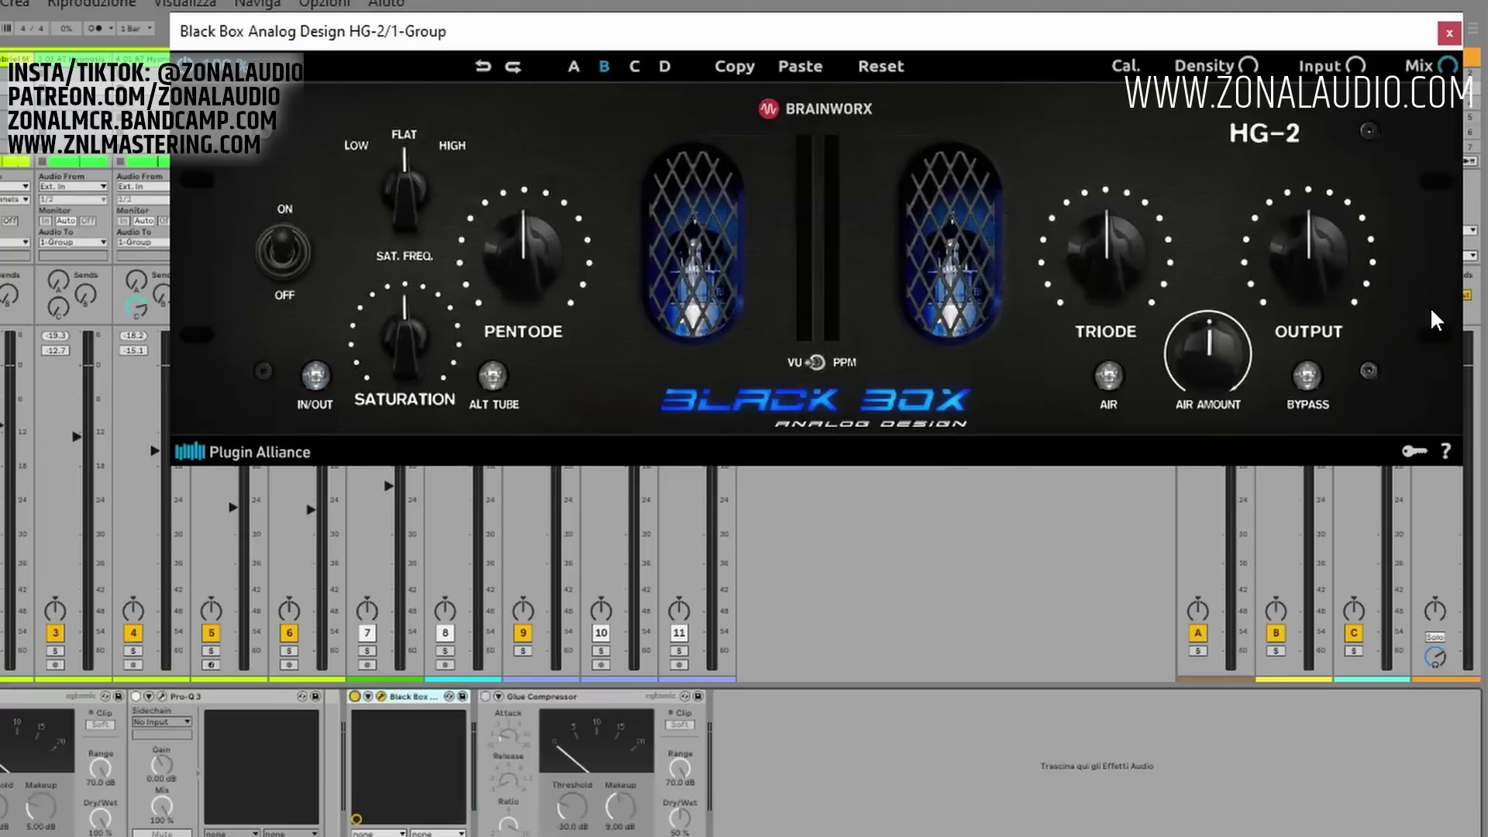
click(567, 67)
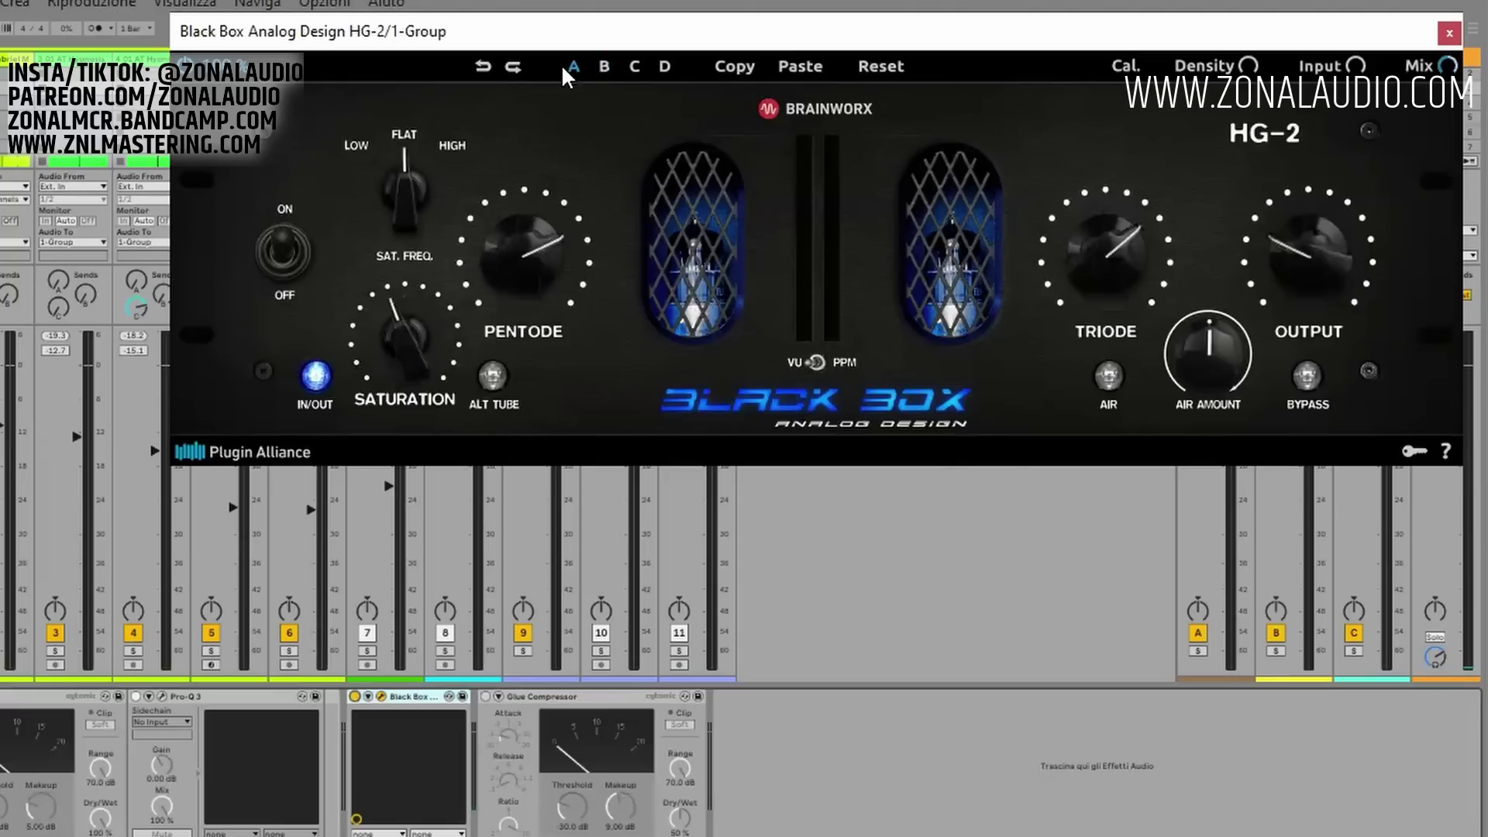
click(725, 65)
In slot B, slightly lower Pentode, Triode and Saturation while playing, and raise Output to 33 %.
scroll(506, 248, down, 1)
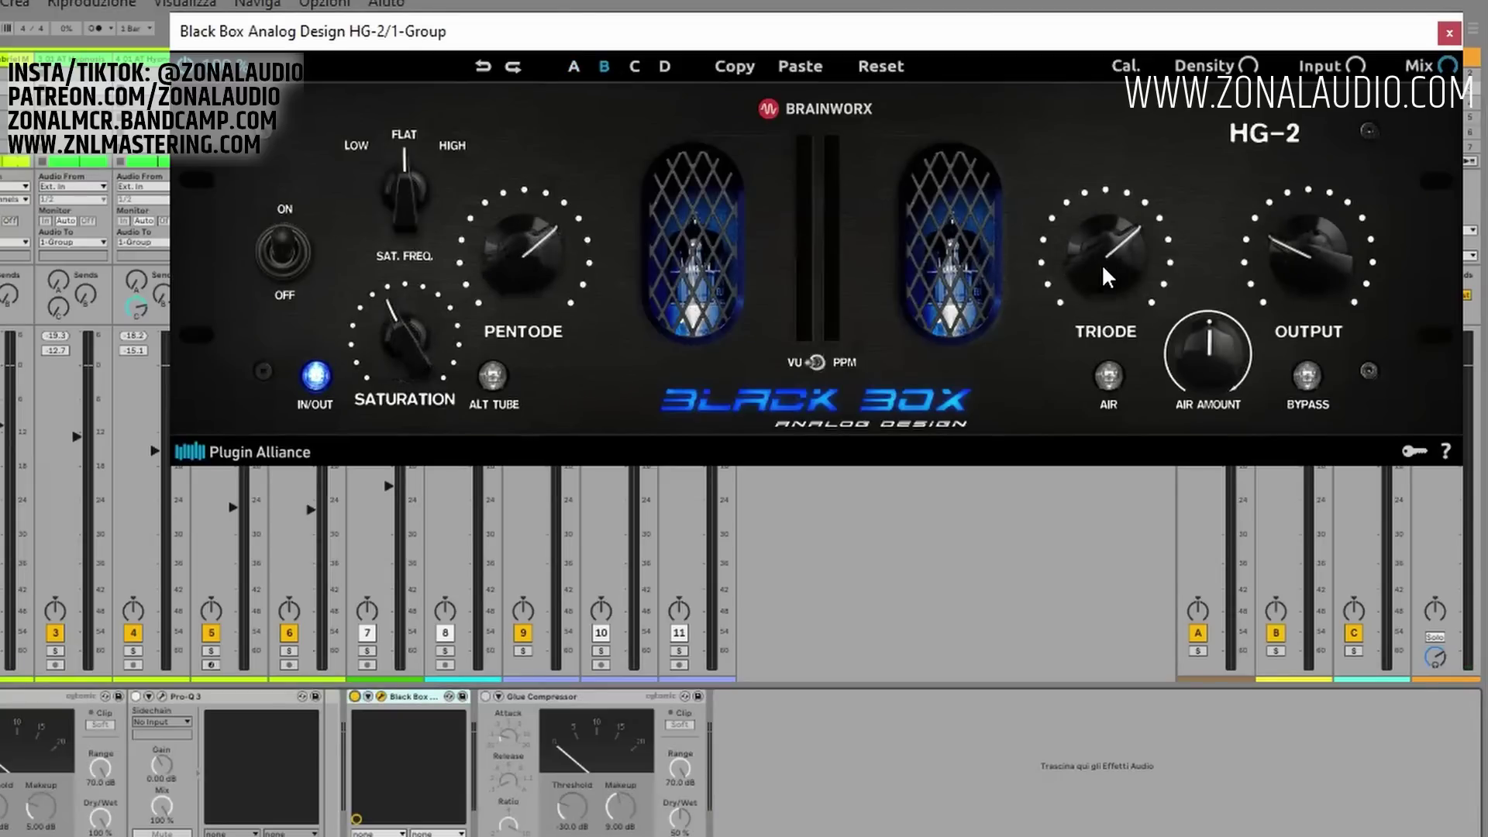
key(space)
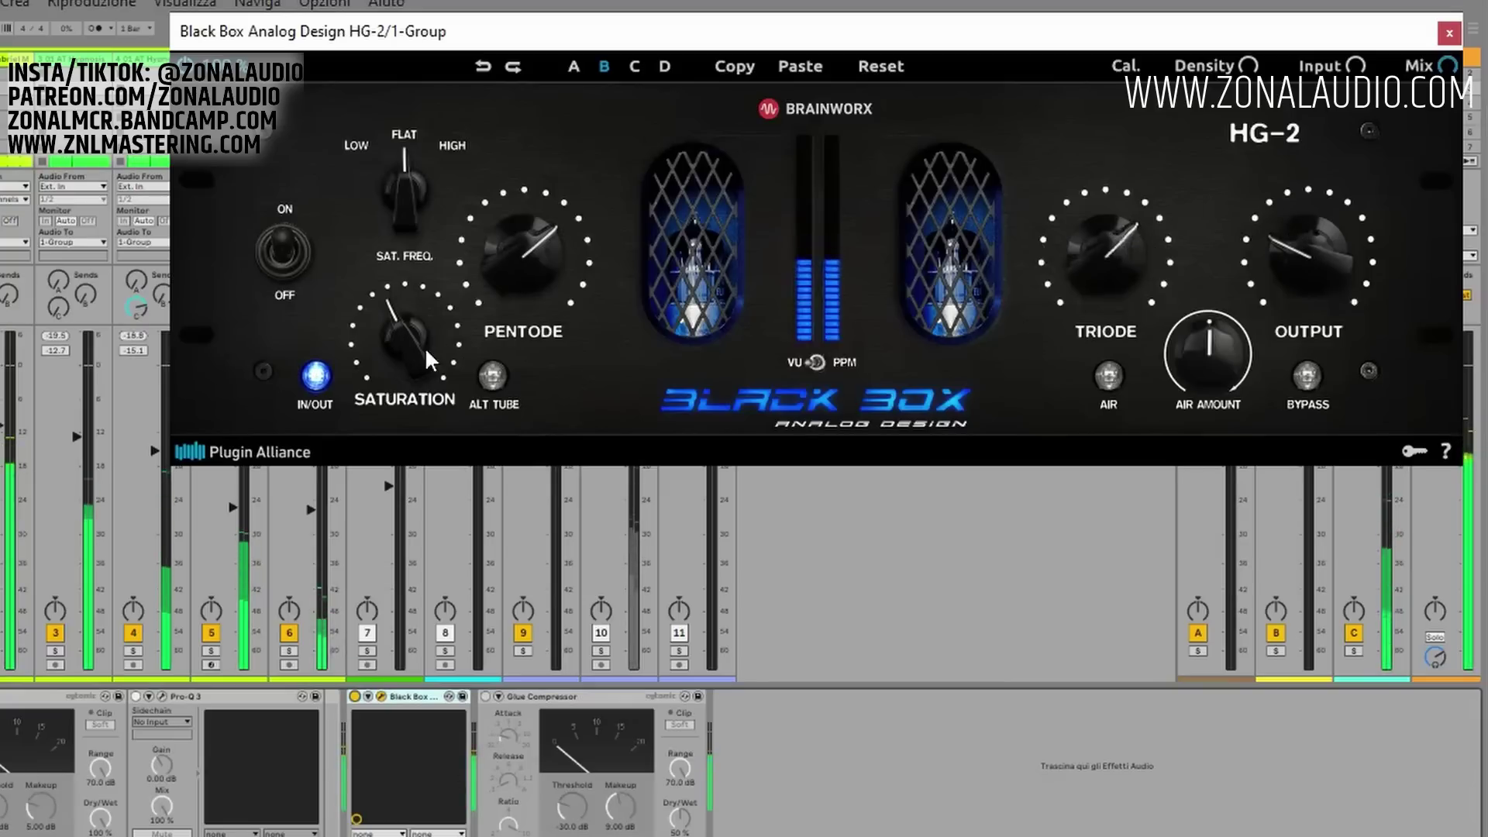
mouse_move(399, 341)
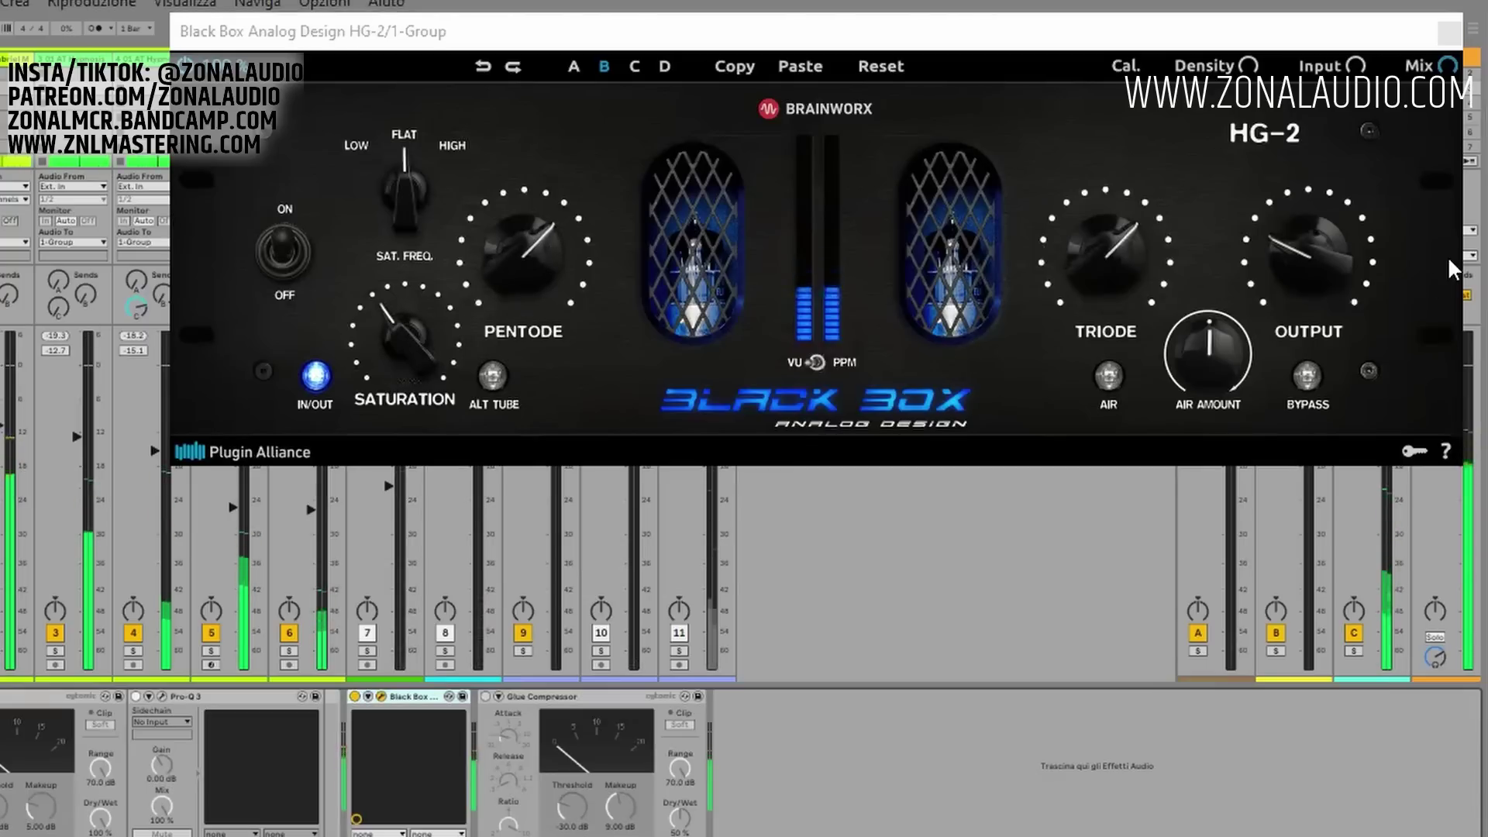
mouse_move(1301, 256)
scroll(1306, 240, up, 6)
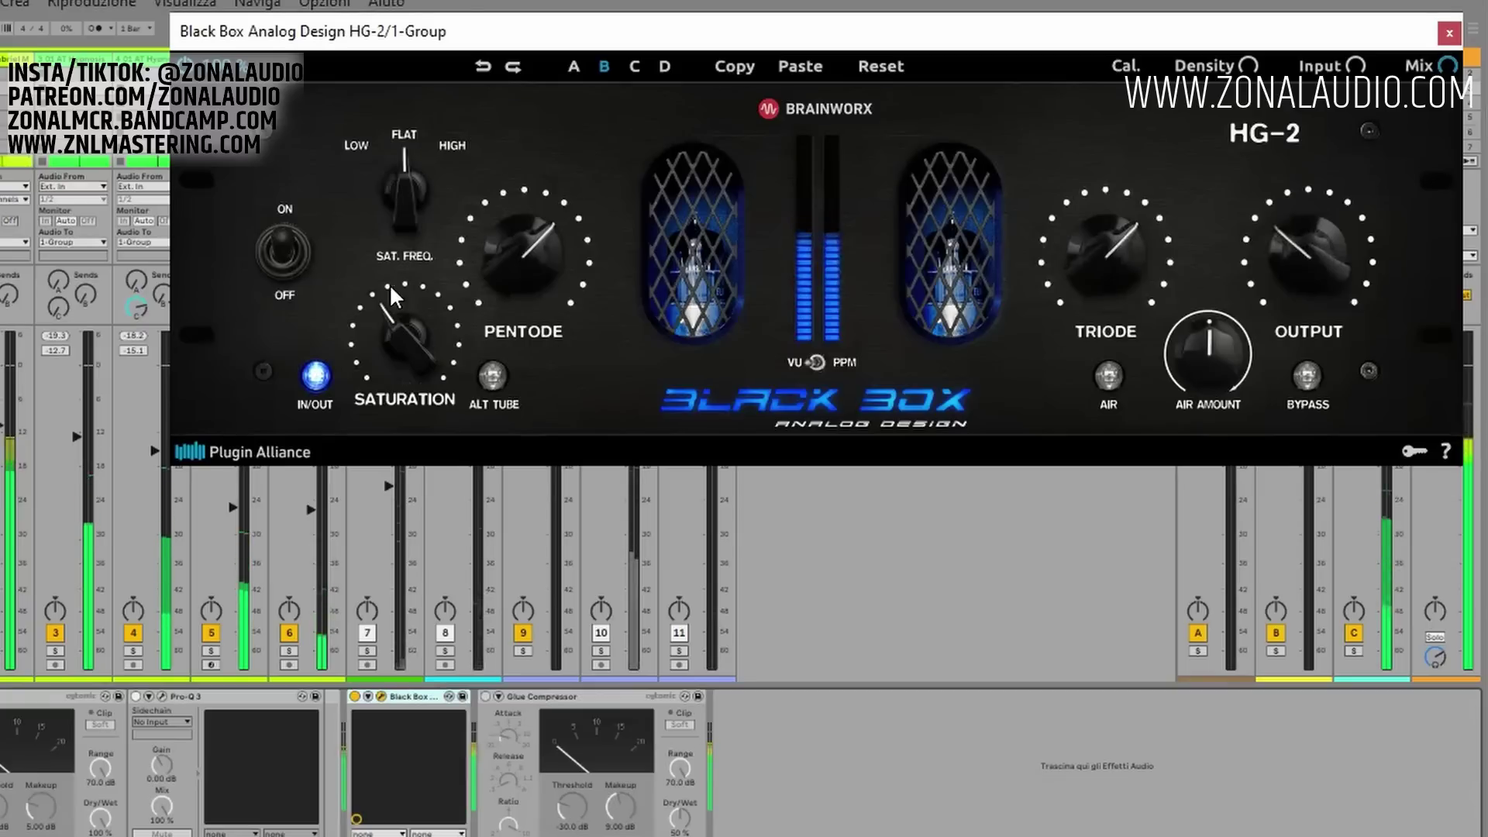
key(space)
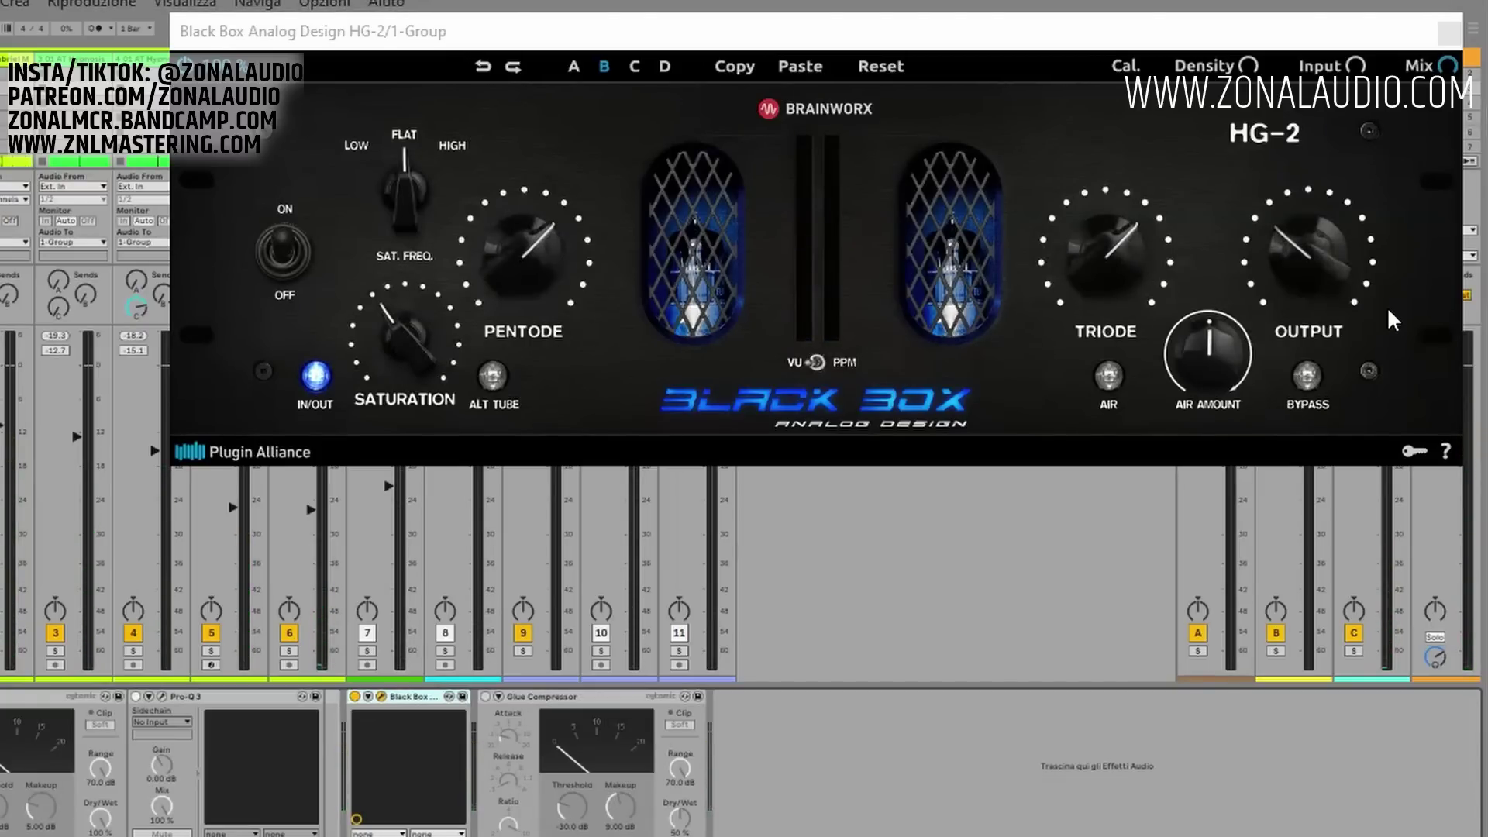
Resume playback and trim slot B's Output to slightly below 33 %.
key(space)
click(1305, 254)
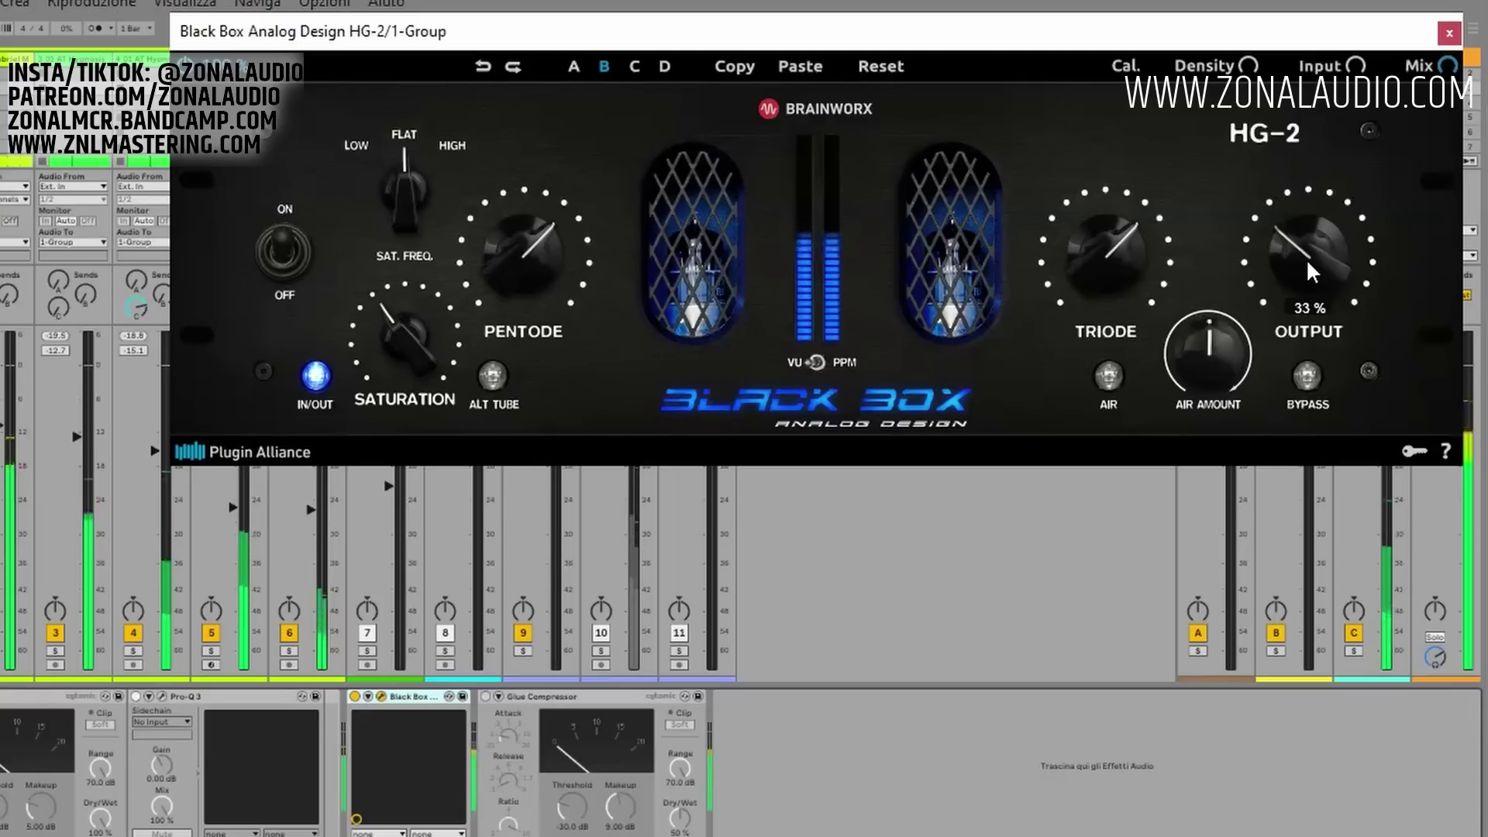
drag(1306, 258, 1304, 264)
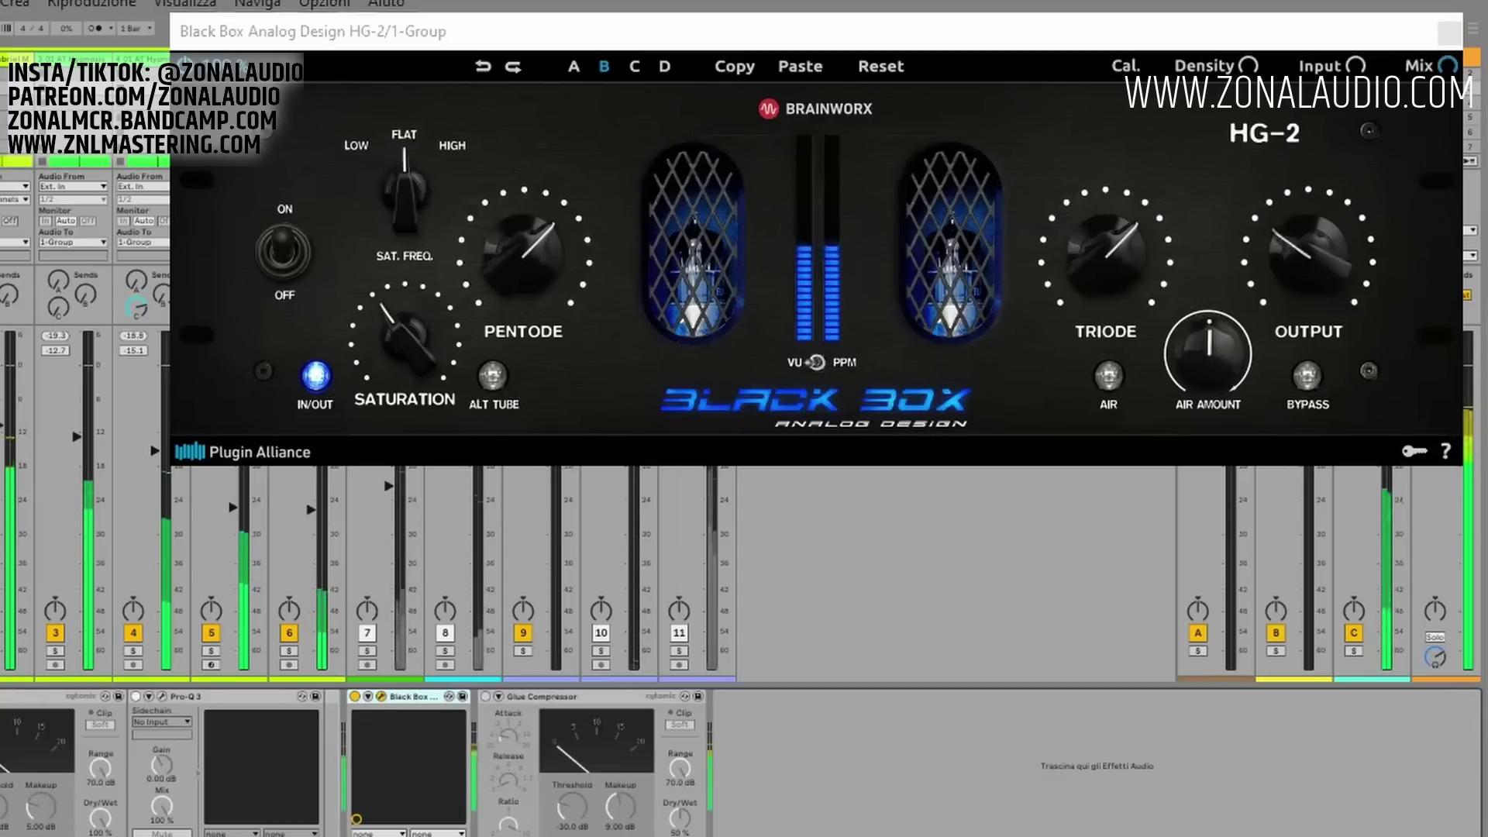
Back off Saturation, Pentode and Triode a little further in slot B.
click(370, 333)
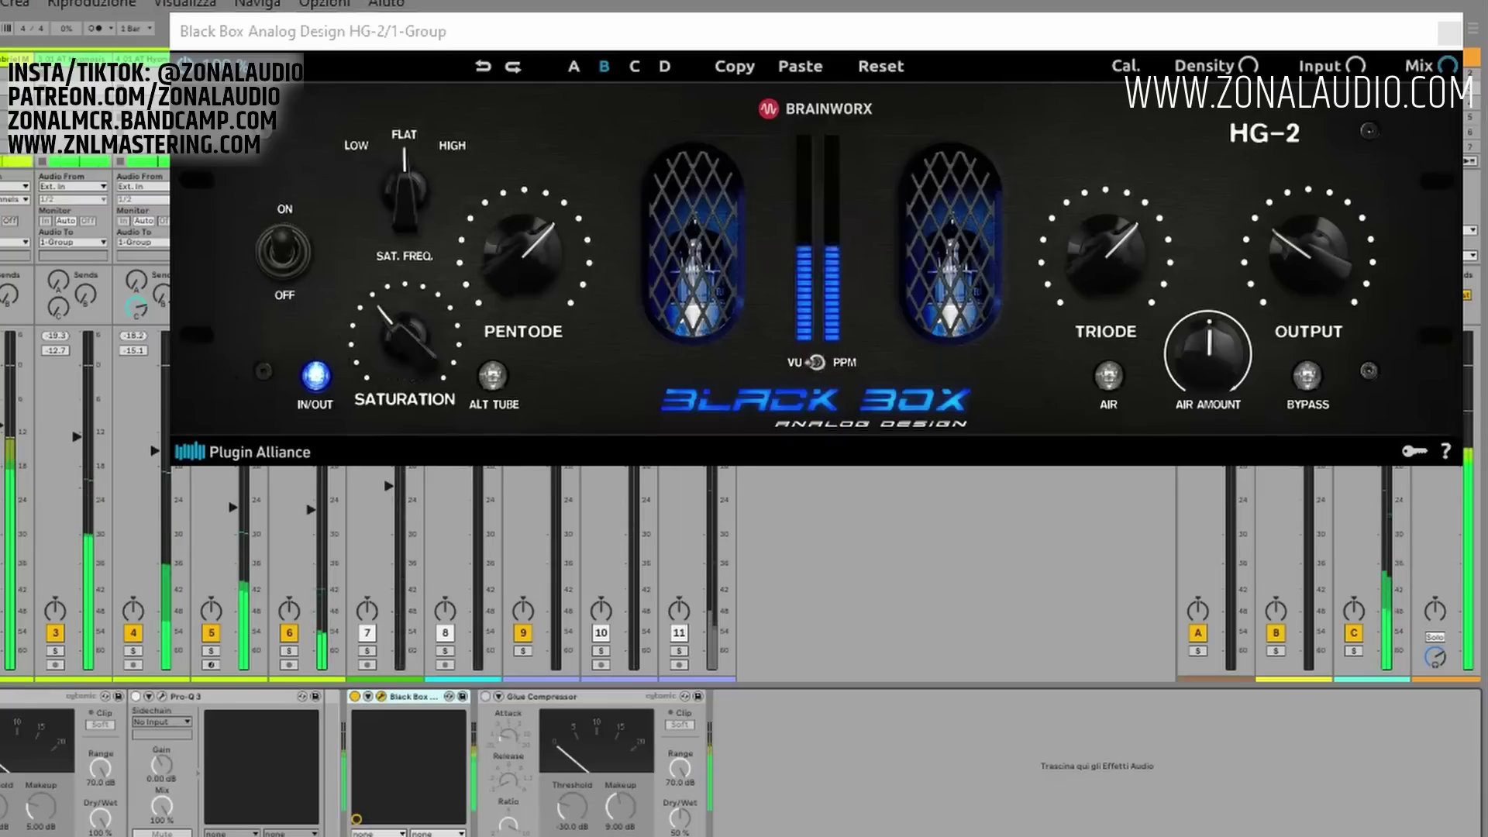
click(398, 338)
mouse_move(504, 268)
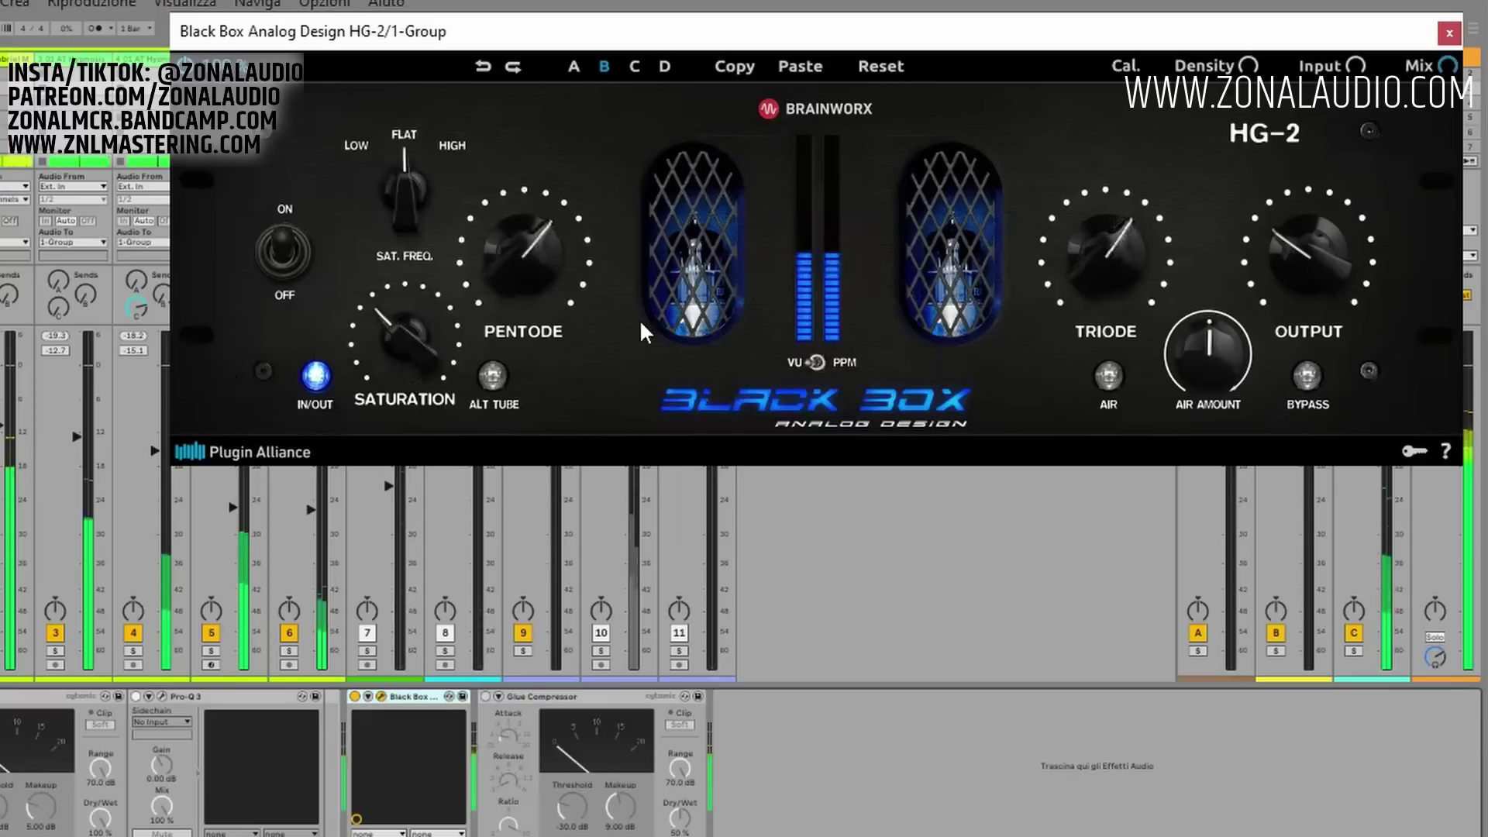
click(831, 534)
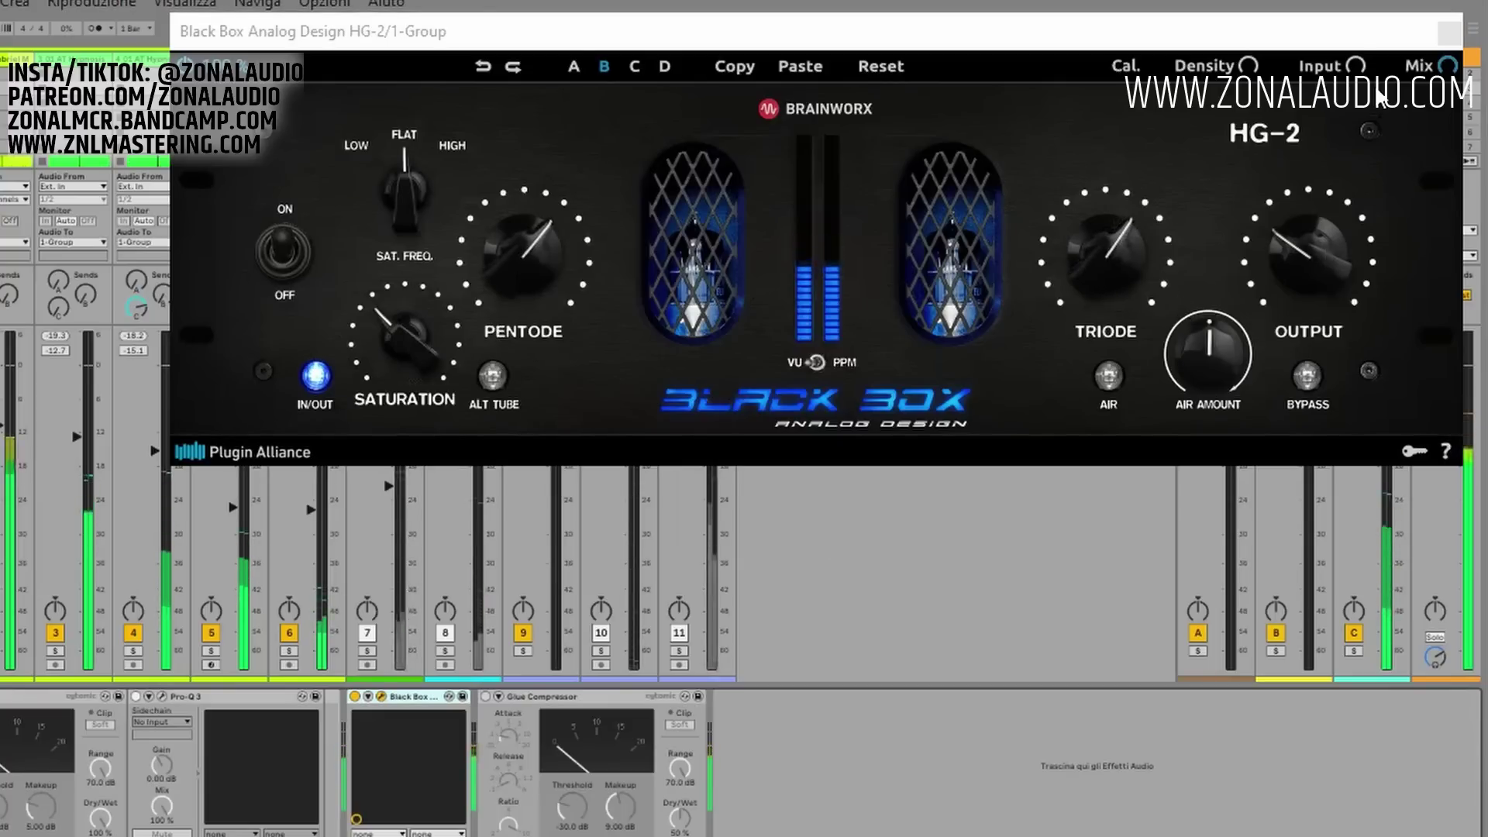
Toggle the plugin's bypass during playback to compare slot B's processing with the unprocessed drums.
click(1301, 376)
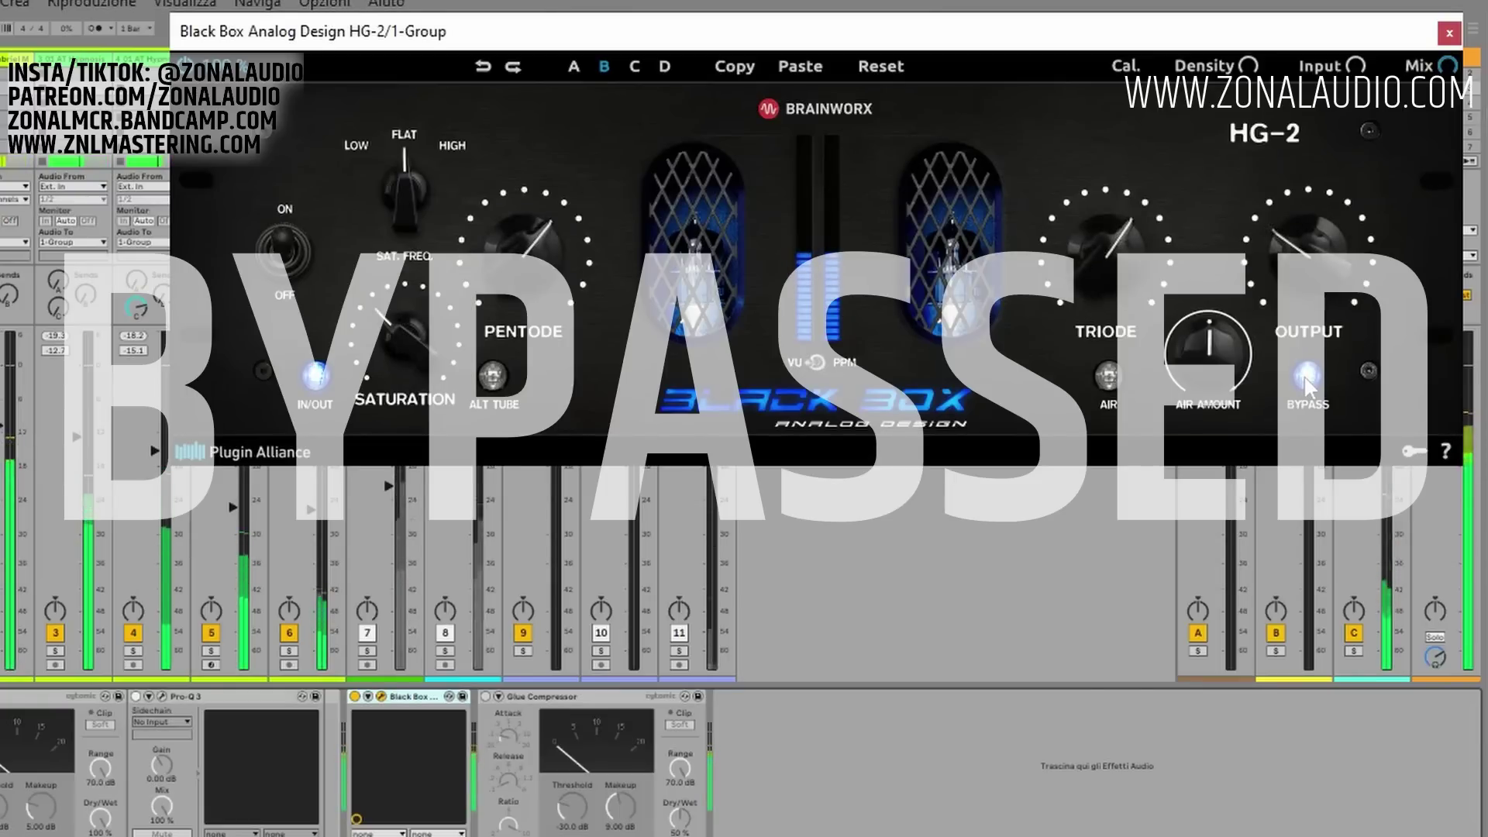
click(1307, 377)
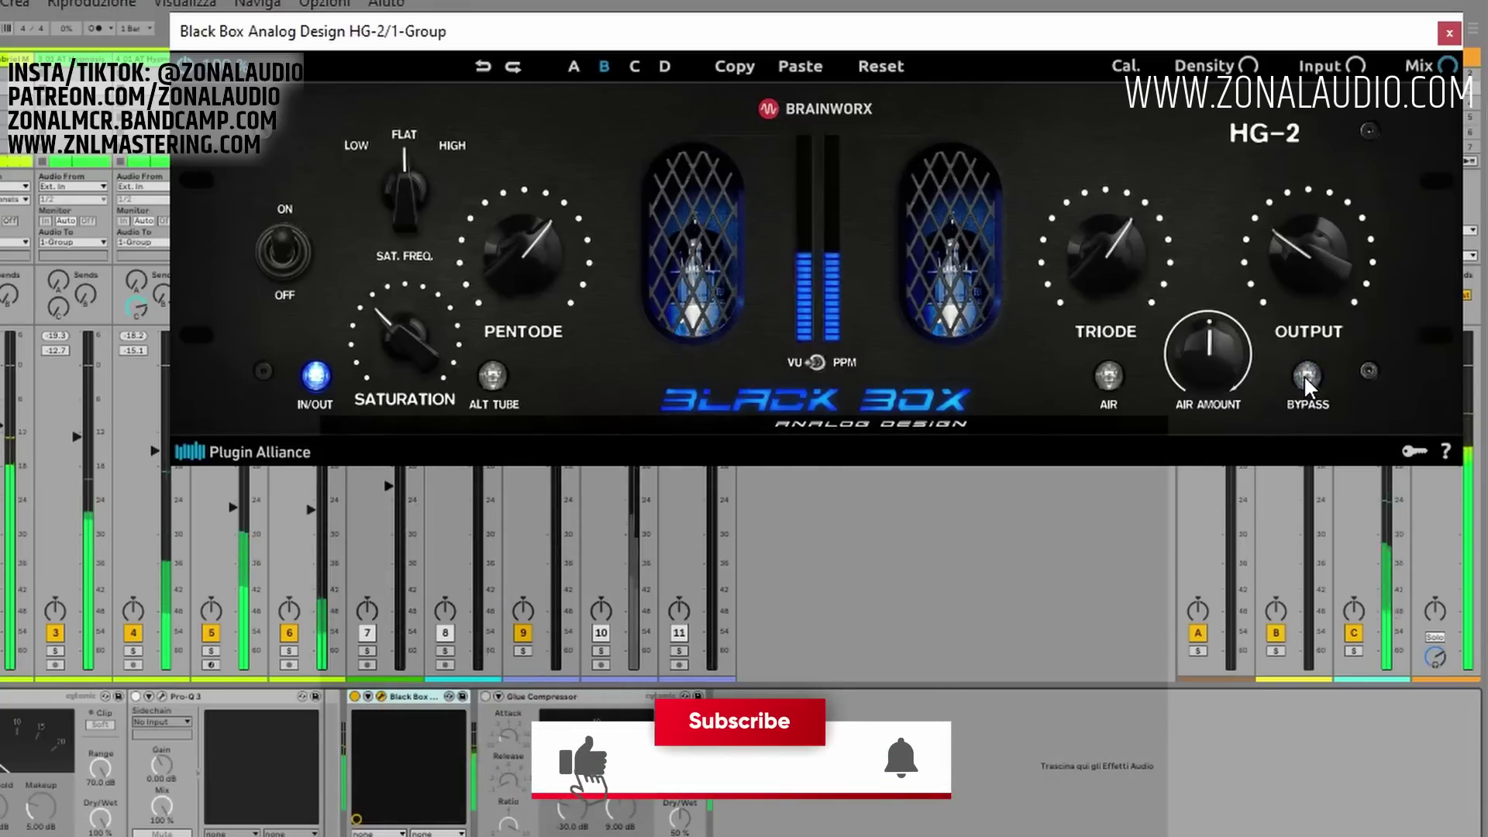
click(1306, 376)
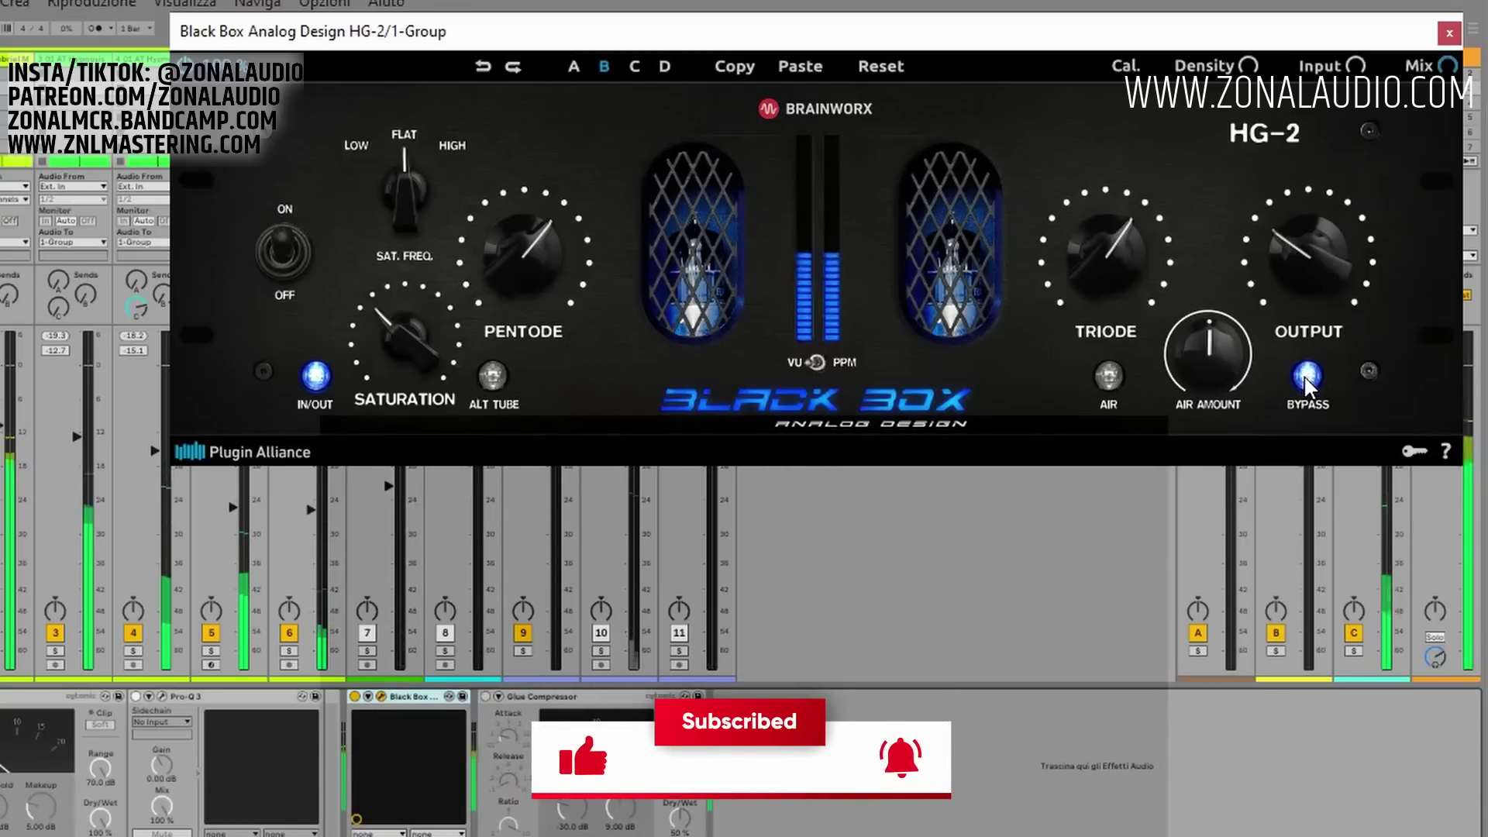
Take the HG-2 out of bypass and enable Air with a low Air Amount in slot B.
click(1306, 376)
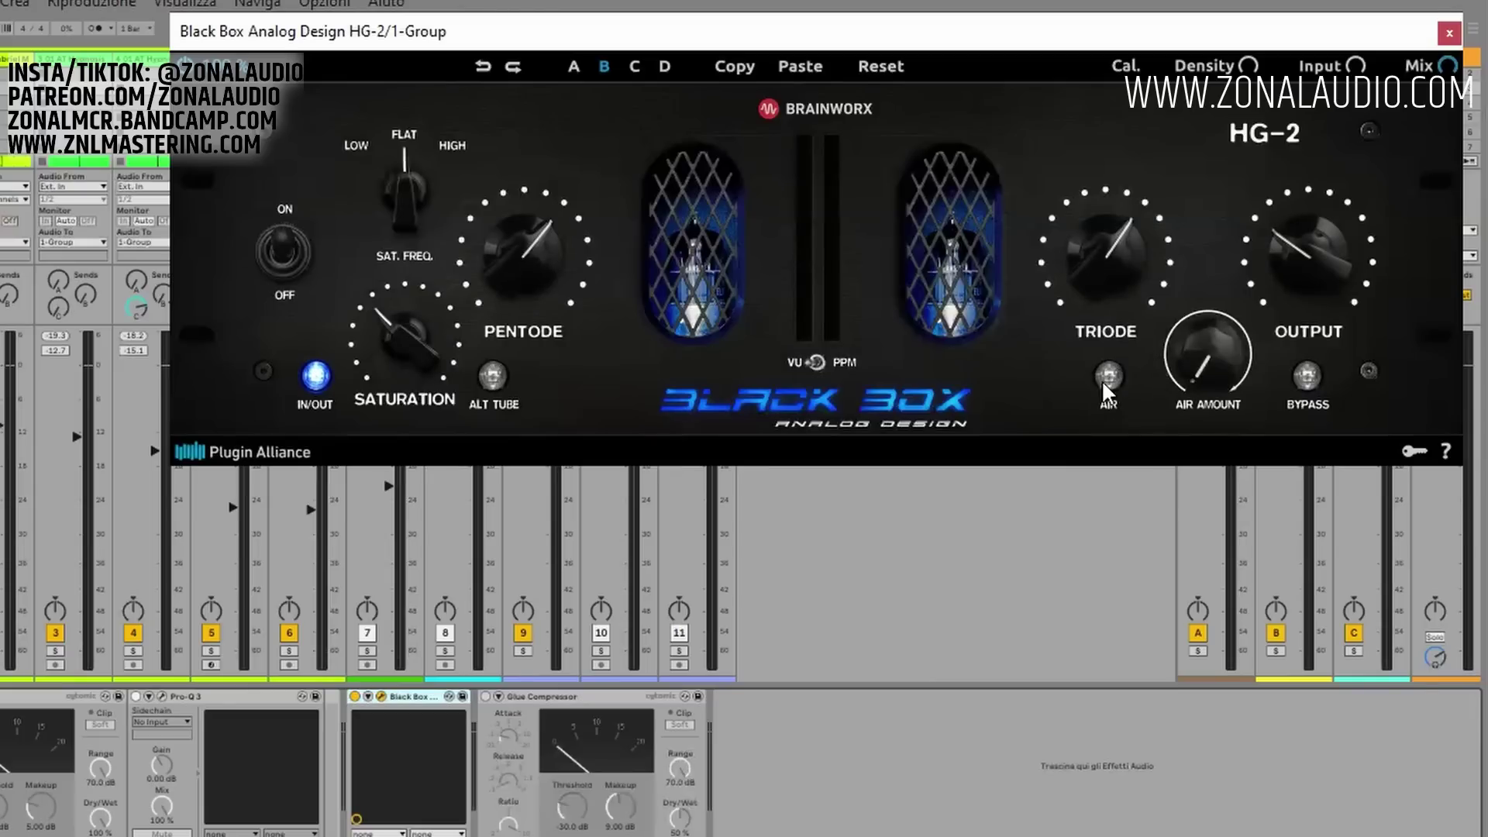
mouse_move(1197, 357)
mouse_down()
mouse_move(1210, 359)
mouse_move(1223, 316)
mouse_move(1210, 336)
mouse_up()
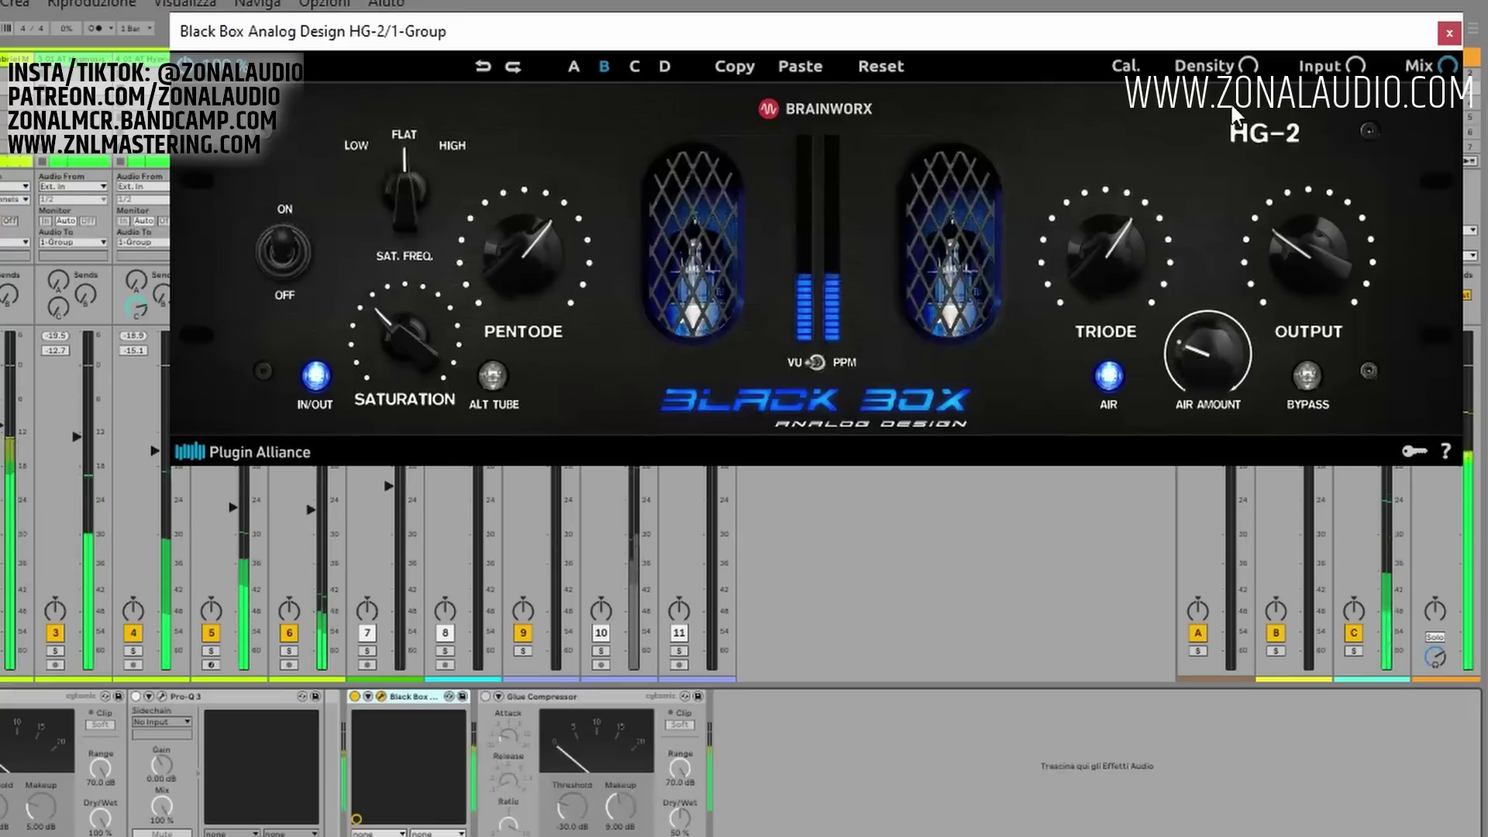
Toggle the HG-2 device off and on in the group's chain during playback to compare slot B with the unprocessed sound.
click(344, 701)
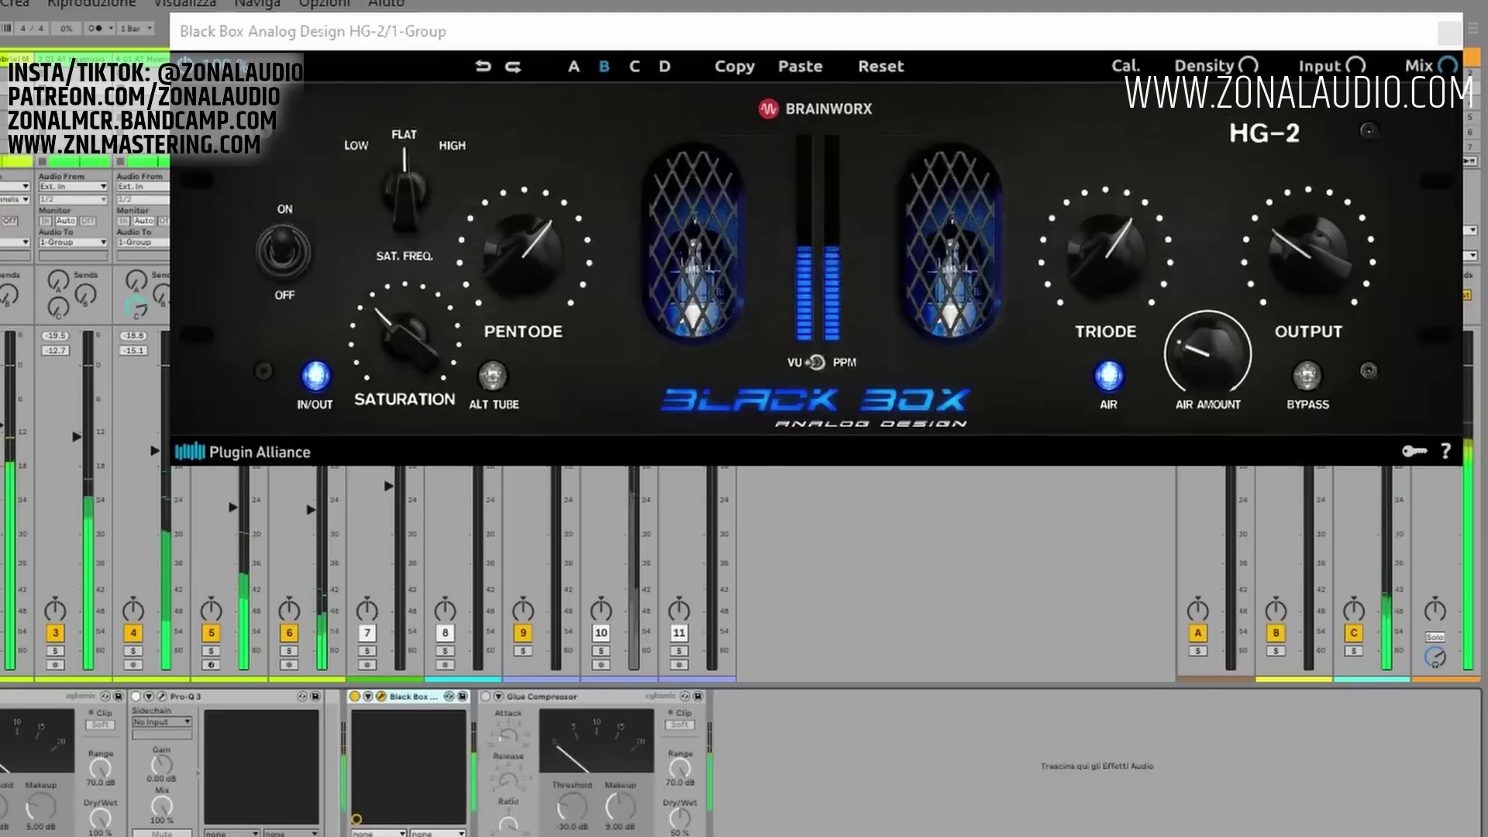
click(355, 696)
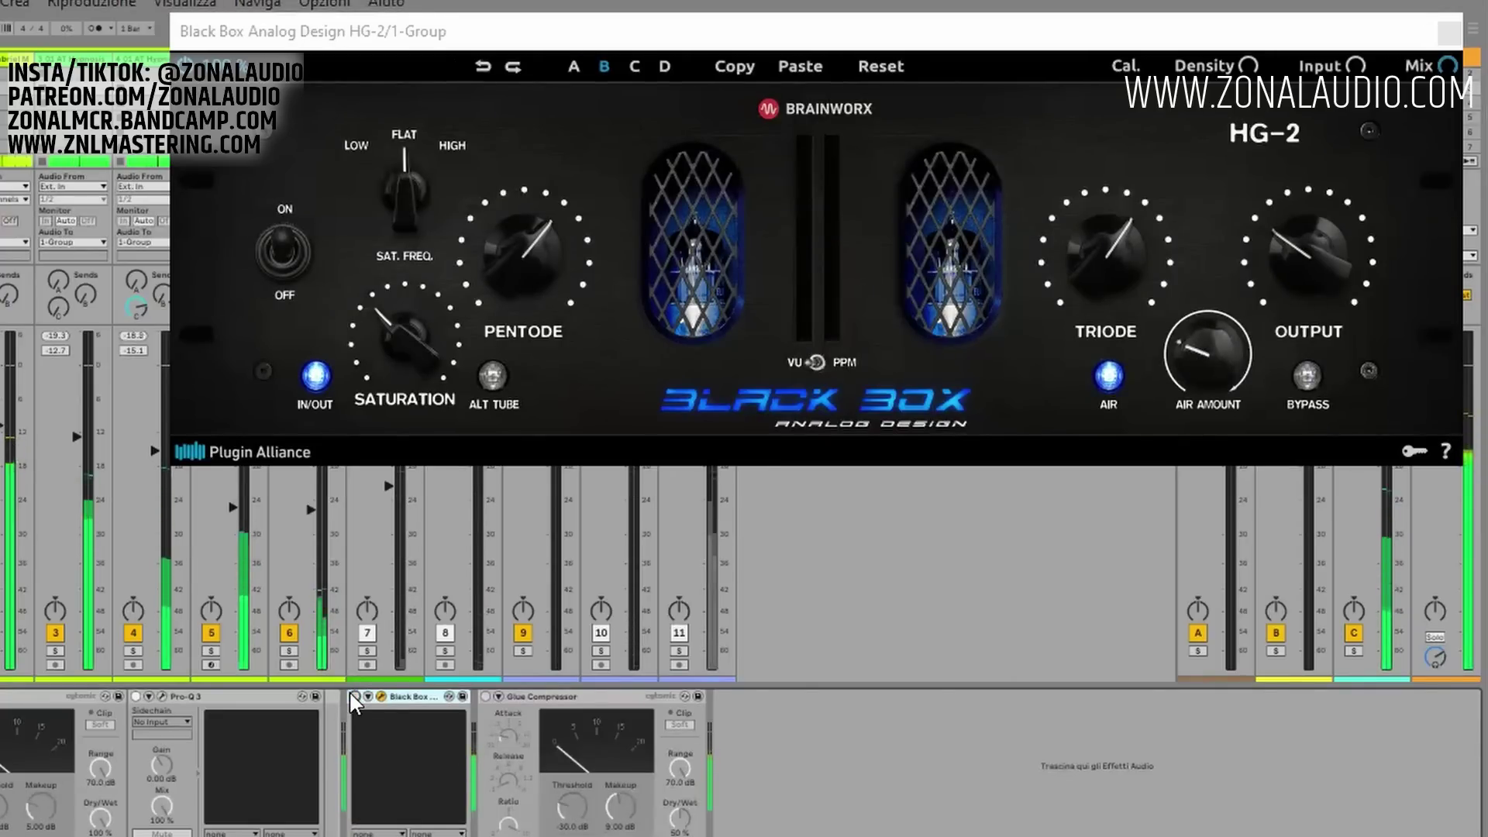
click(355, 697)
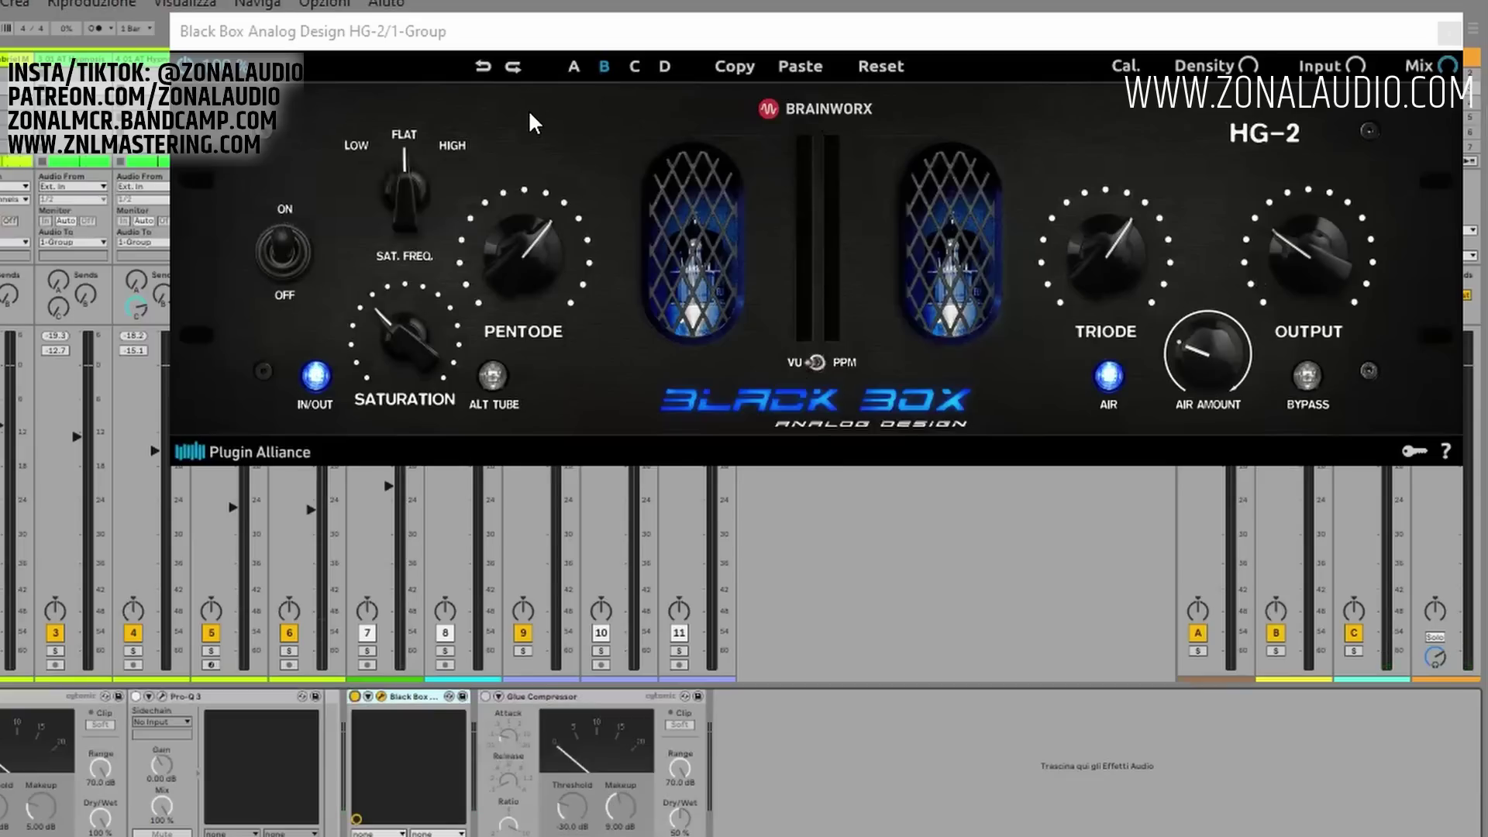
Alternate between HG-2 settings slots A and B during playback to compare them.
click(572, 69)
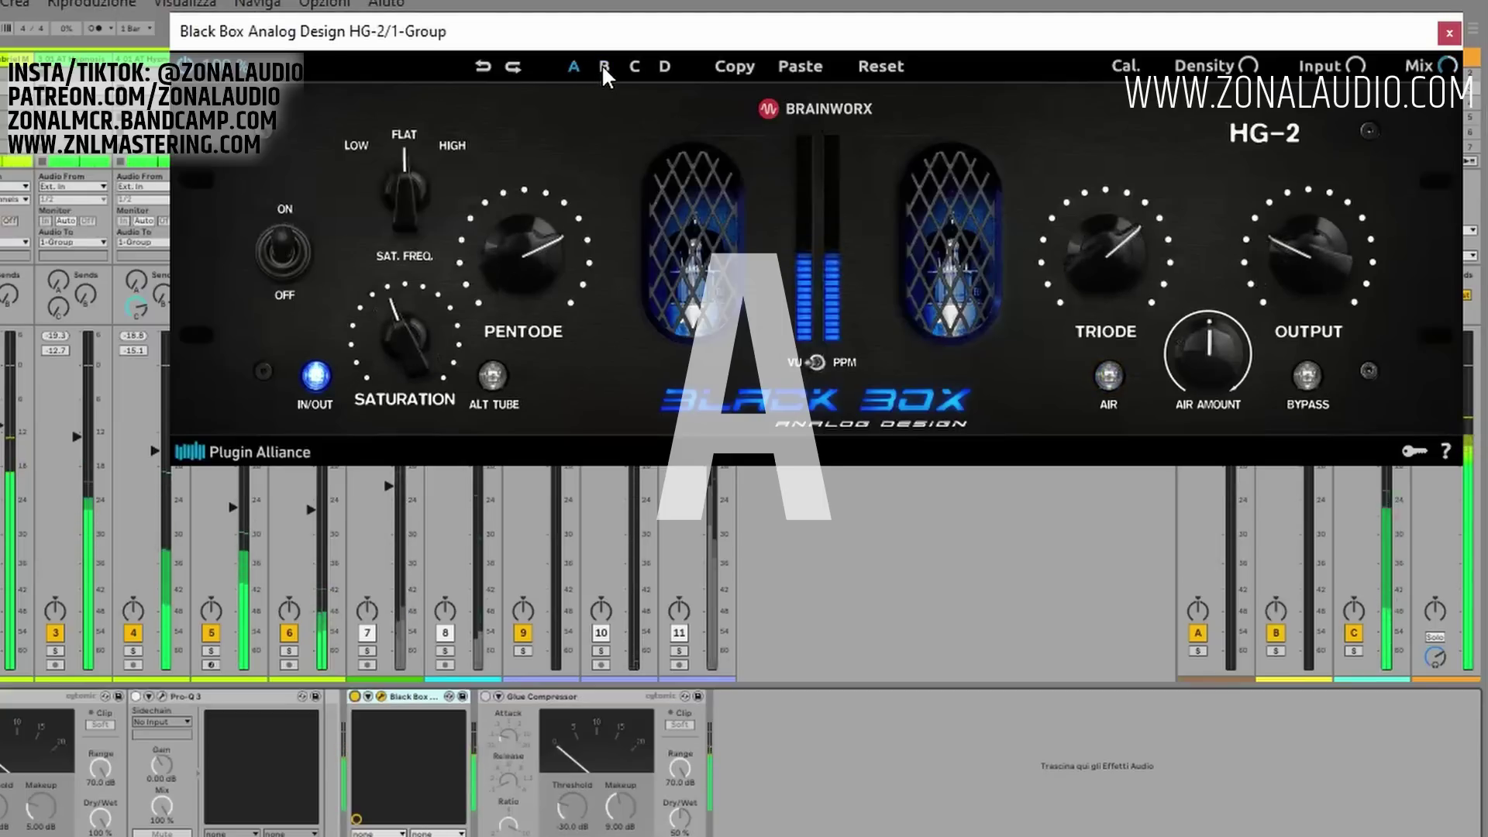
click(603, 68)
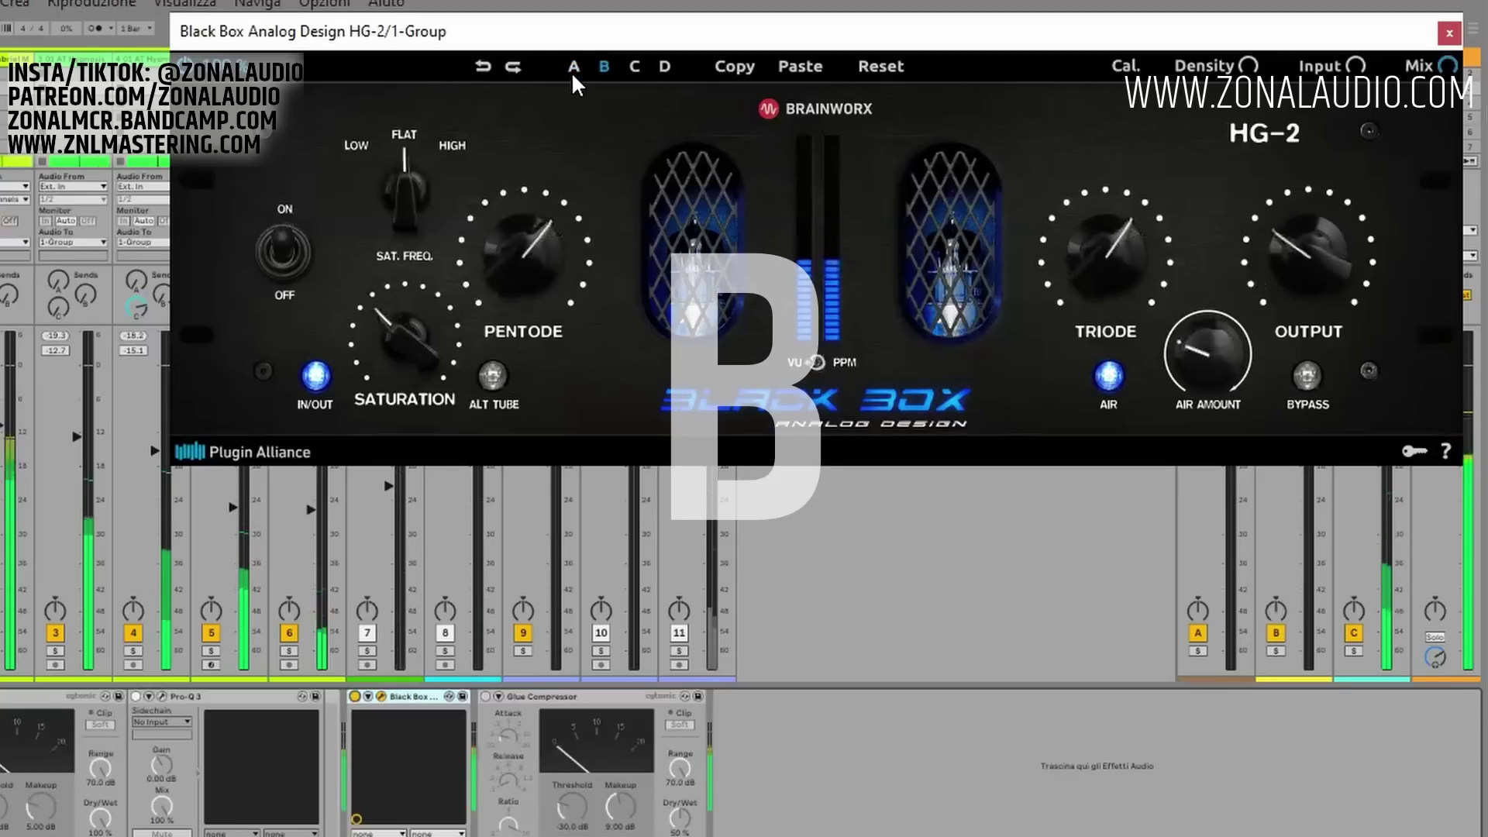
click(571, 70)
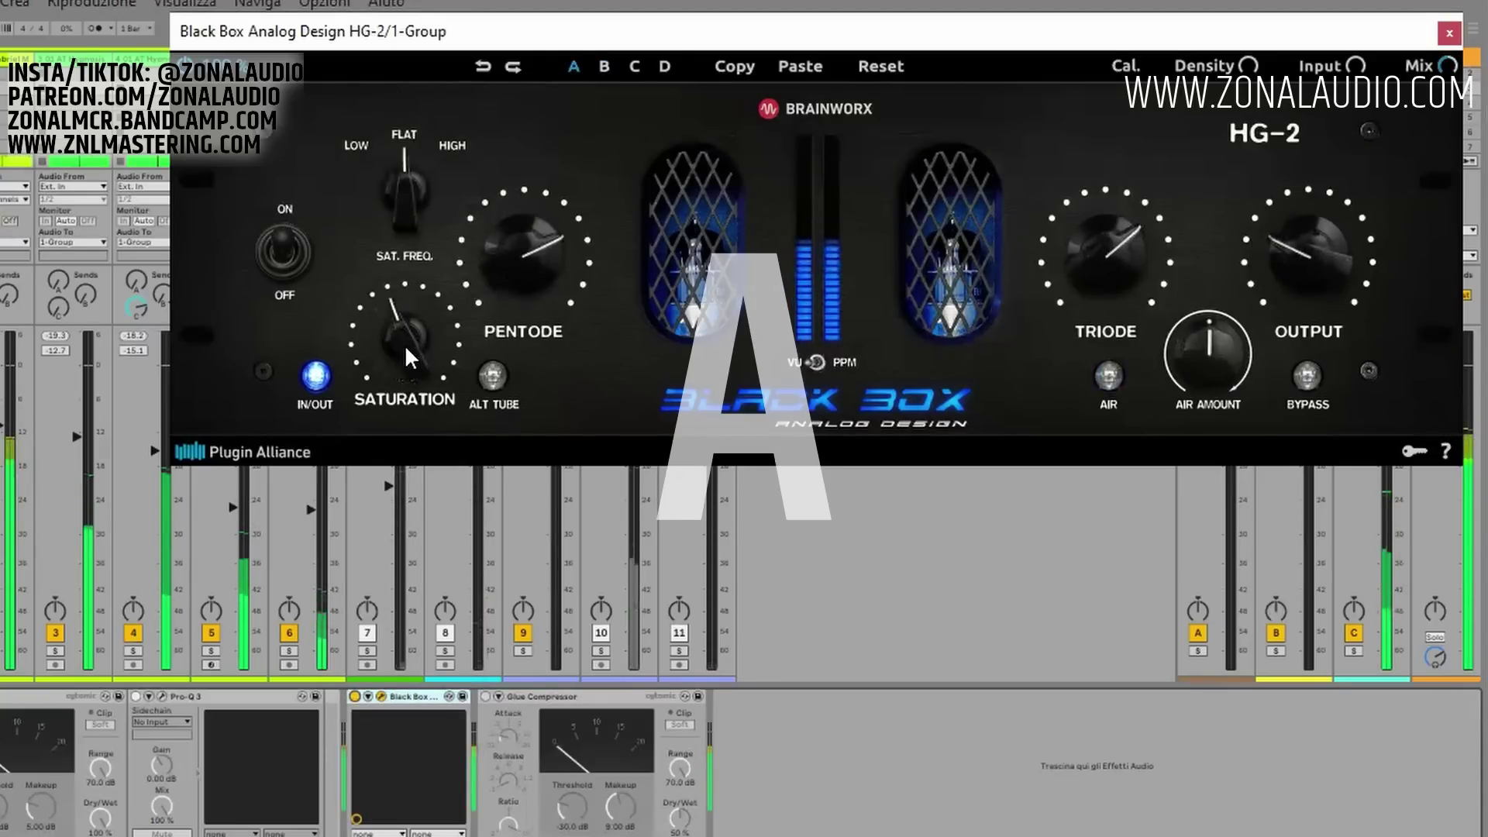
Lower Saturation slightly in slot A and compare the result with the HG-2 device switched off.
mouse_move(396, 348)
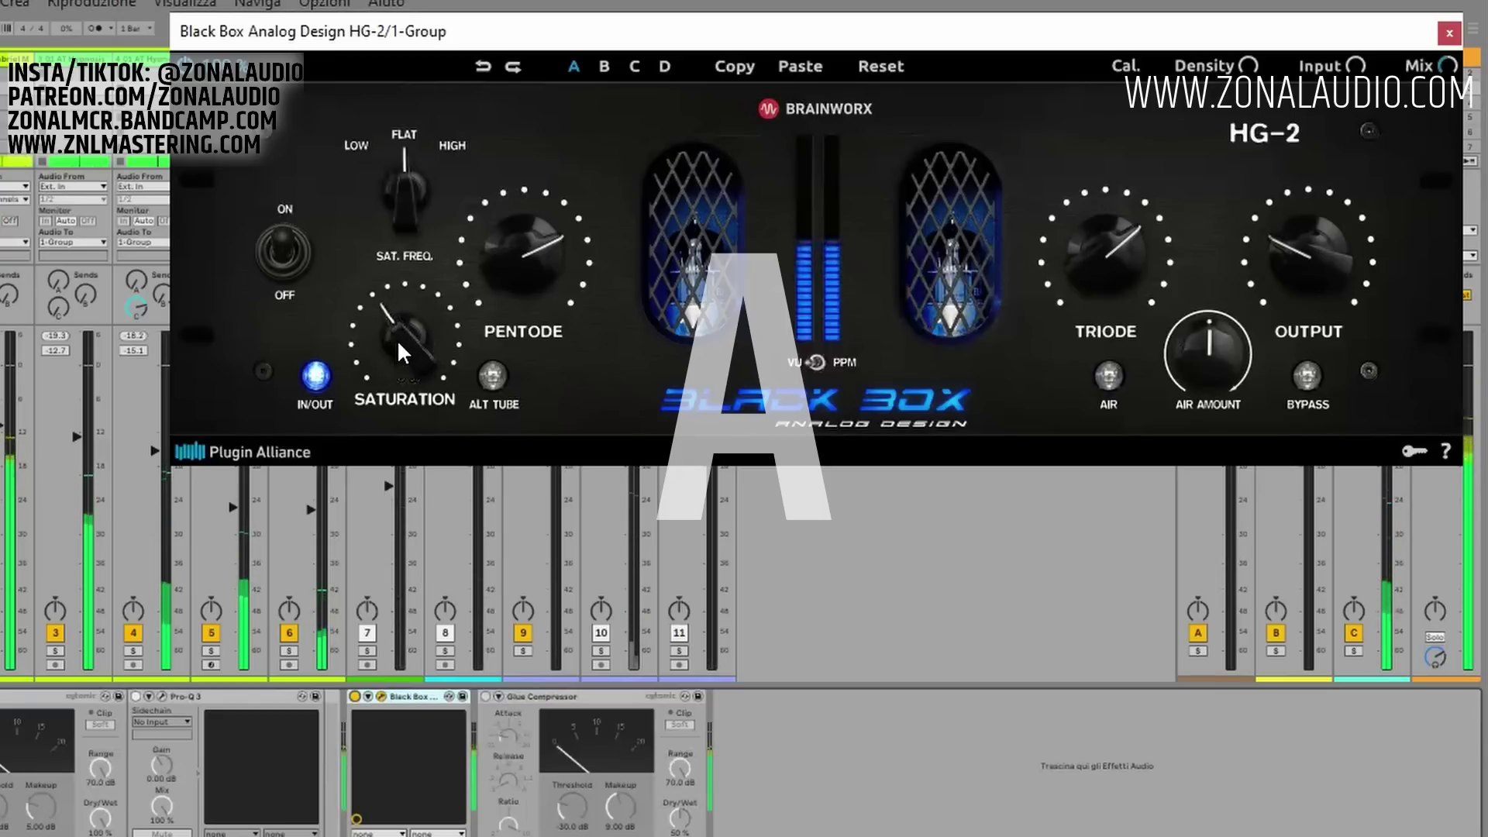
drag(398, 339, 398, 351)
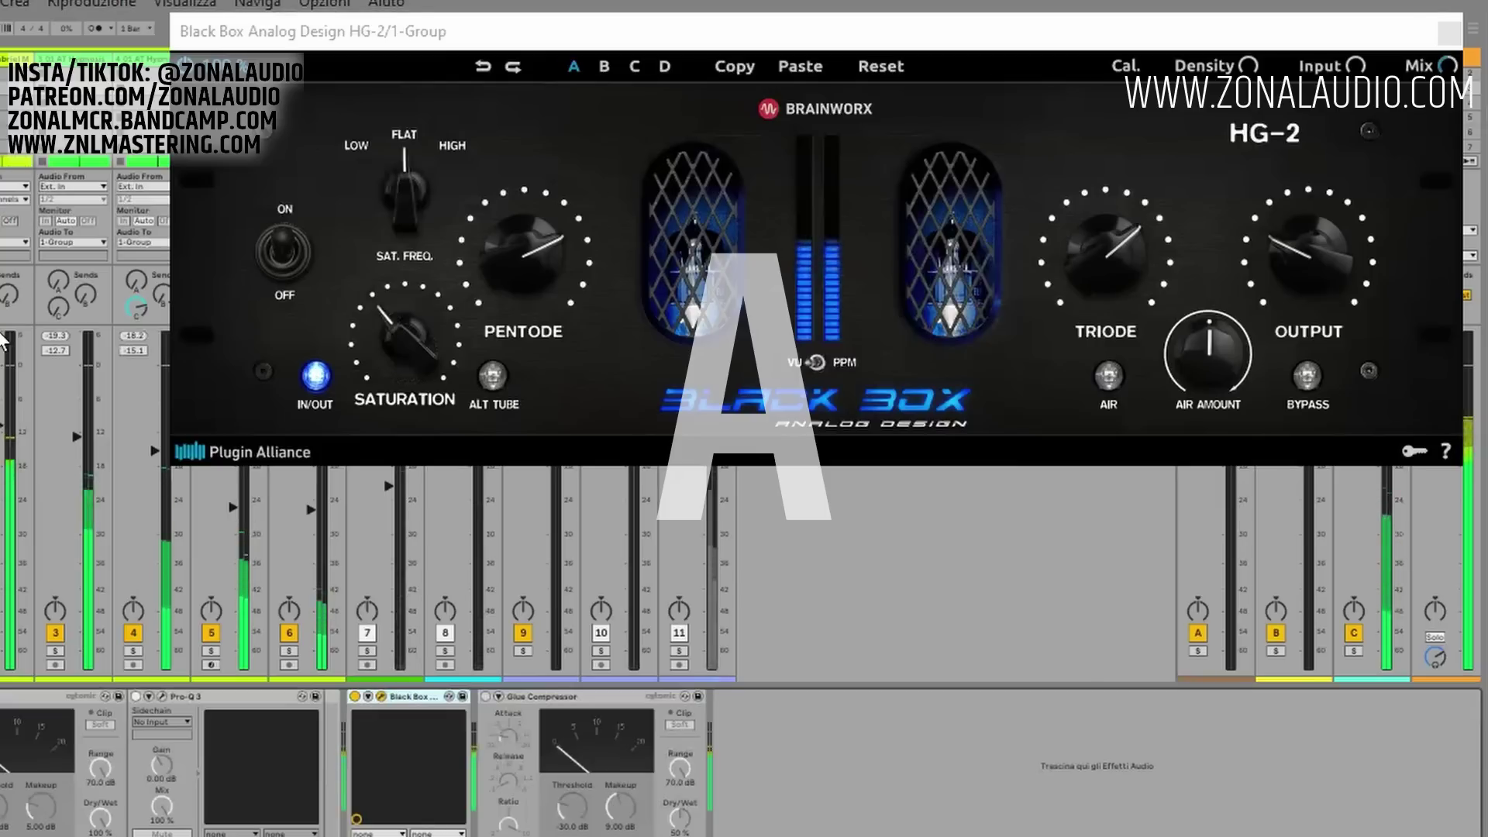
click(355, 695)
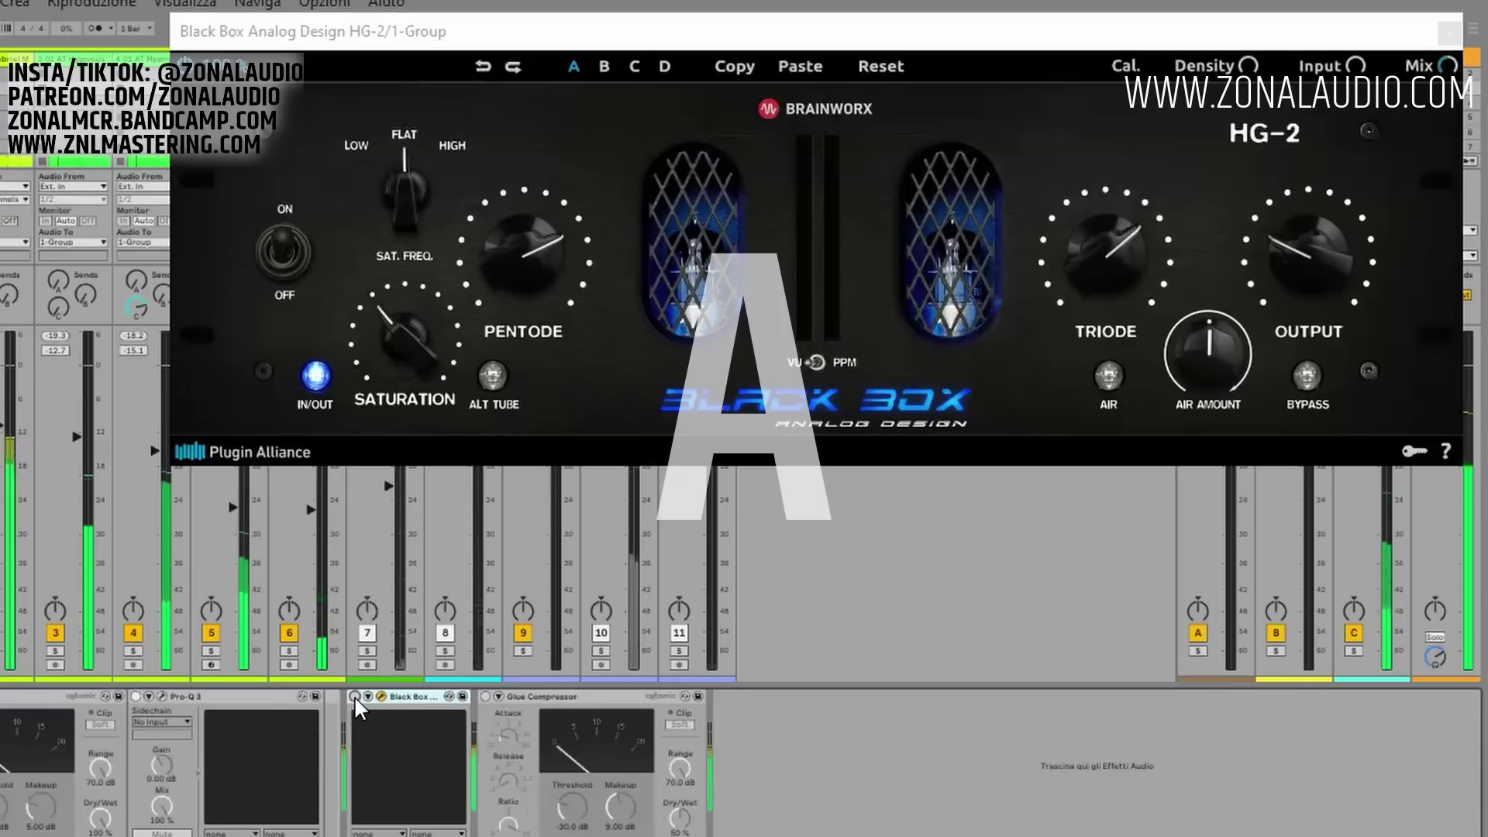
click(355, 695)
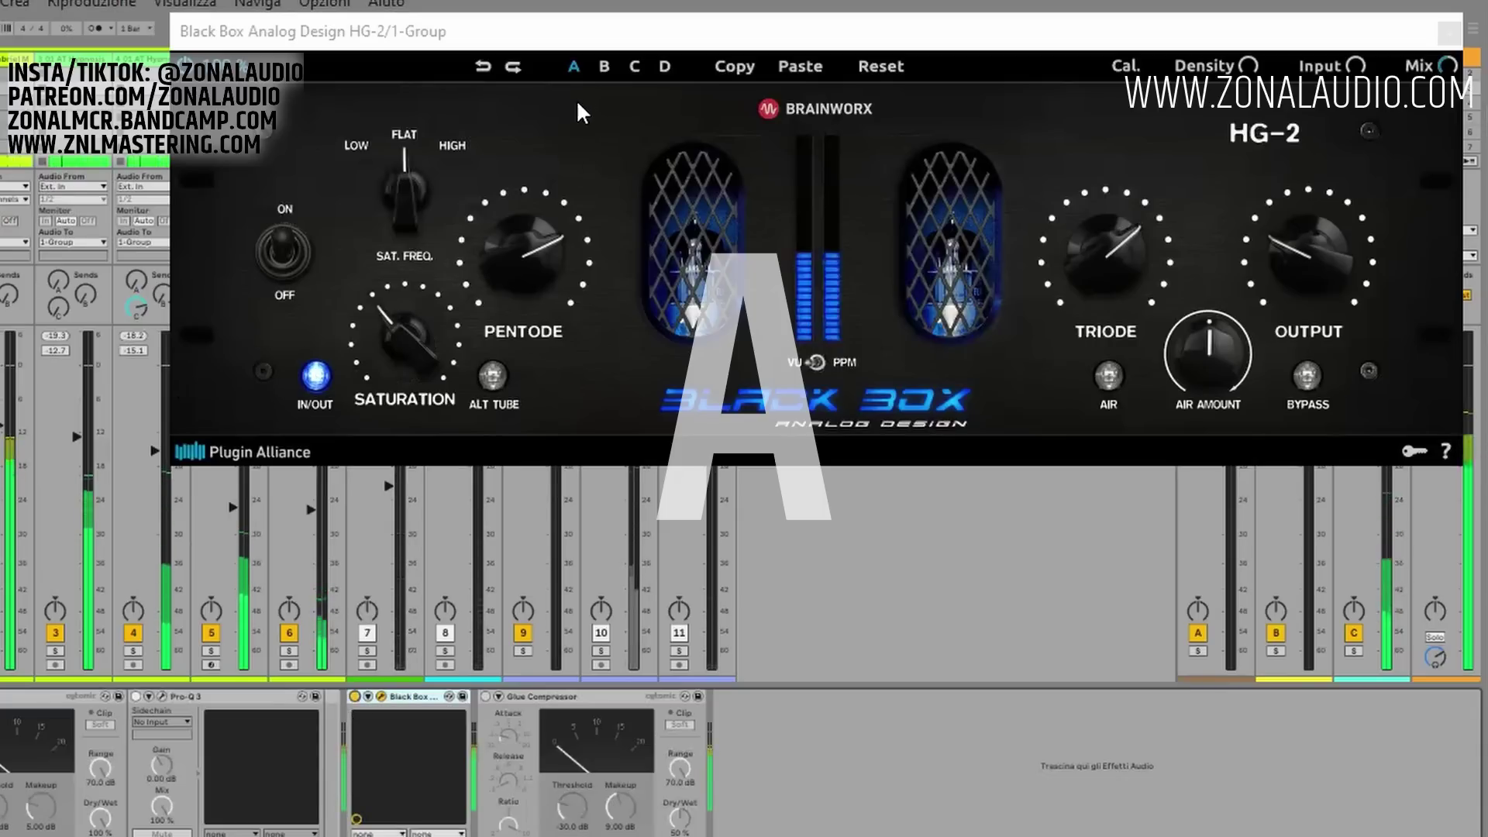
Recall slot B and play the group with the Glue Compressor, Pro-Q 3 and HG-2 all active in the effect rack.
click(600, 67)
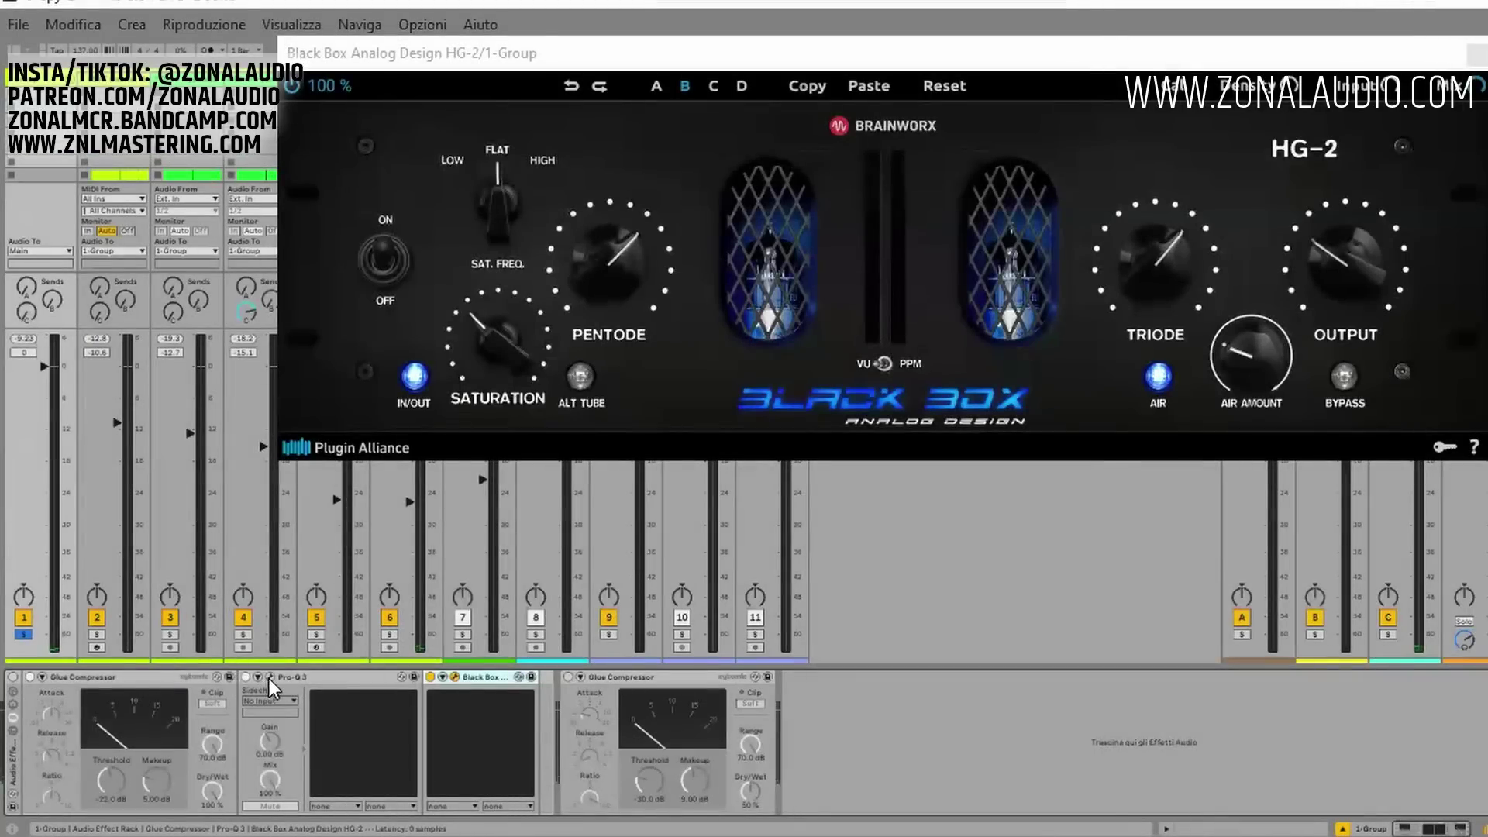
click(268, 678)
click(268, 676)
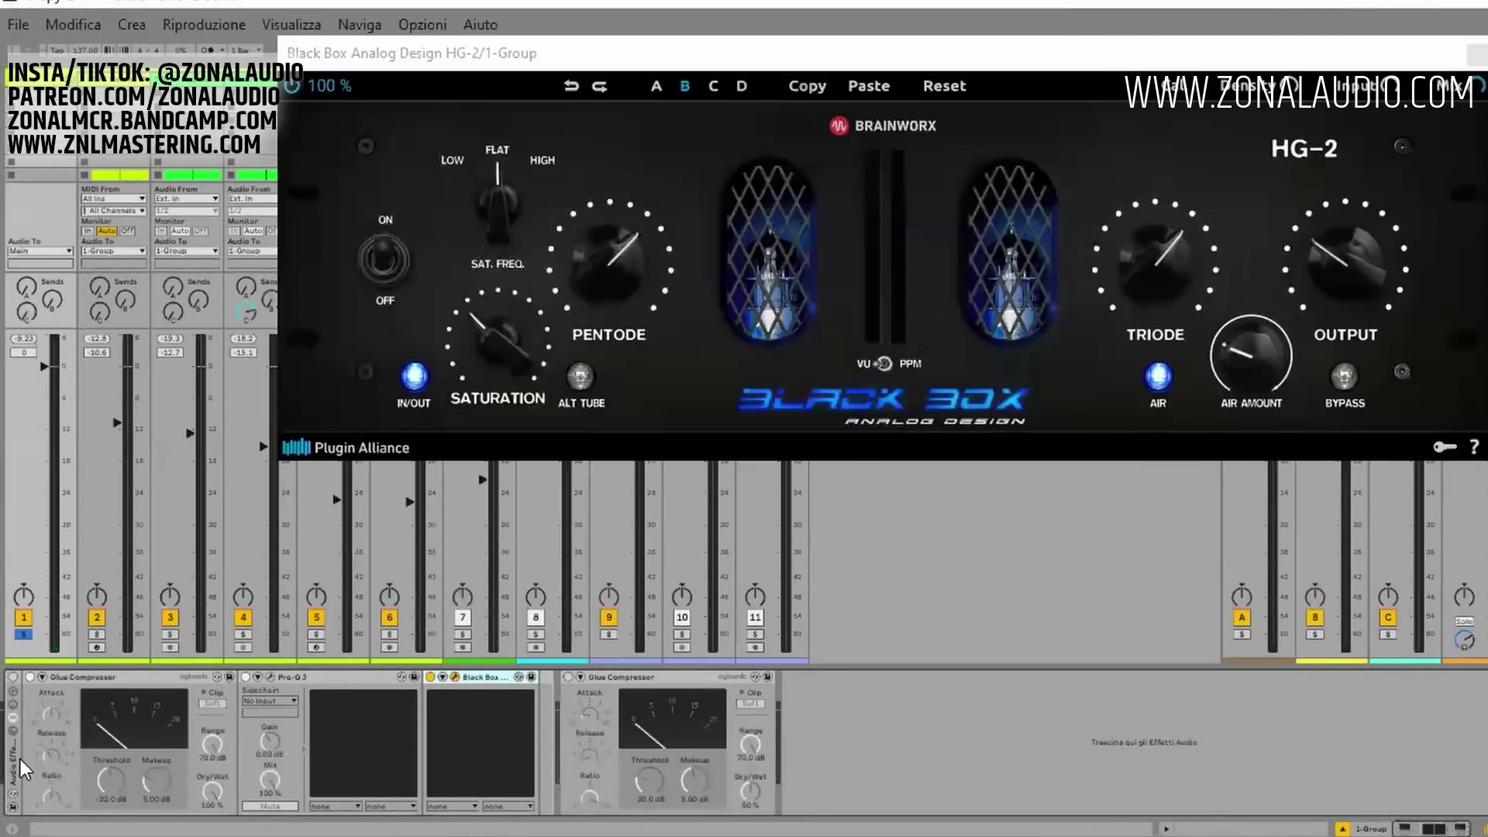
click(14, 678)
key(space)
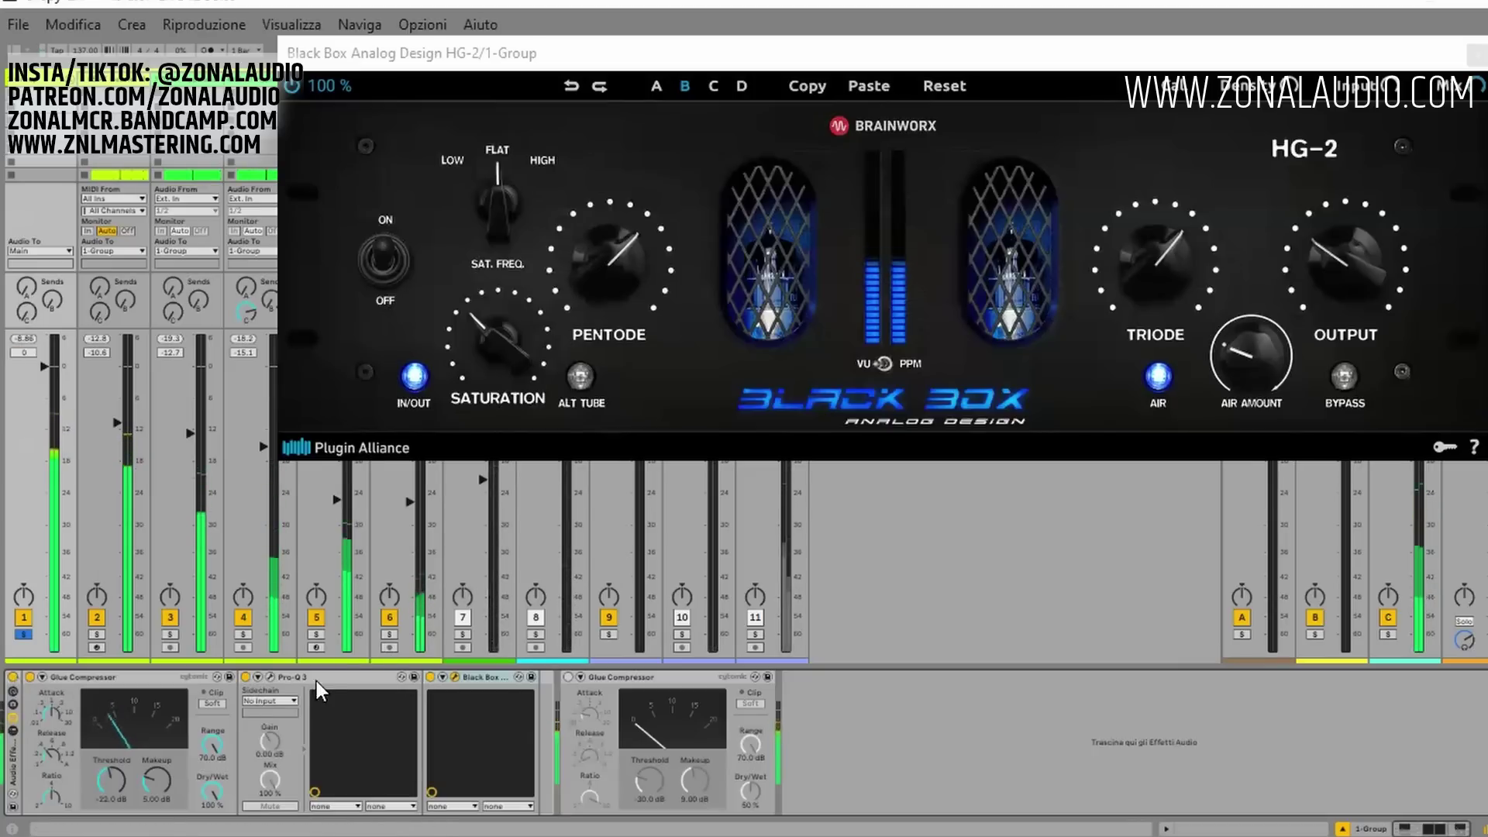
Toggle Pro-Q 3 and the whole effect rack off and on during playback to compare processed and unprocessed sound.
click(245, 677)
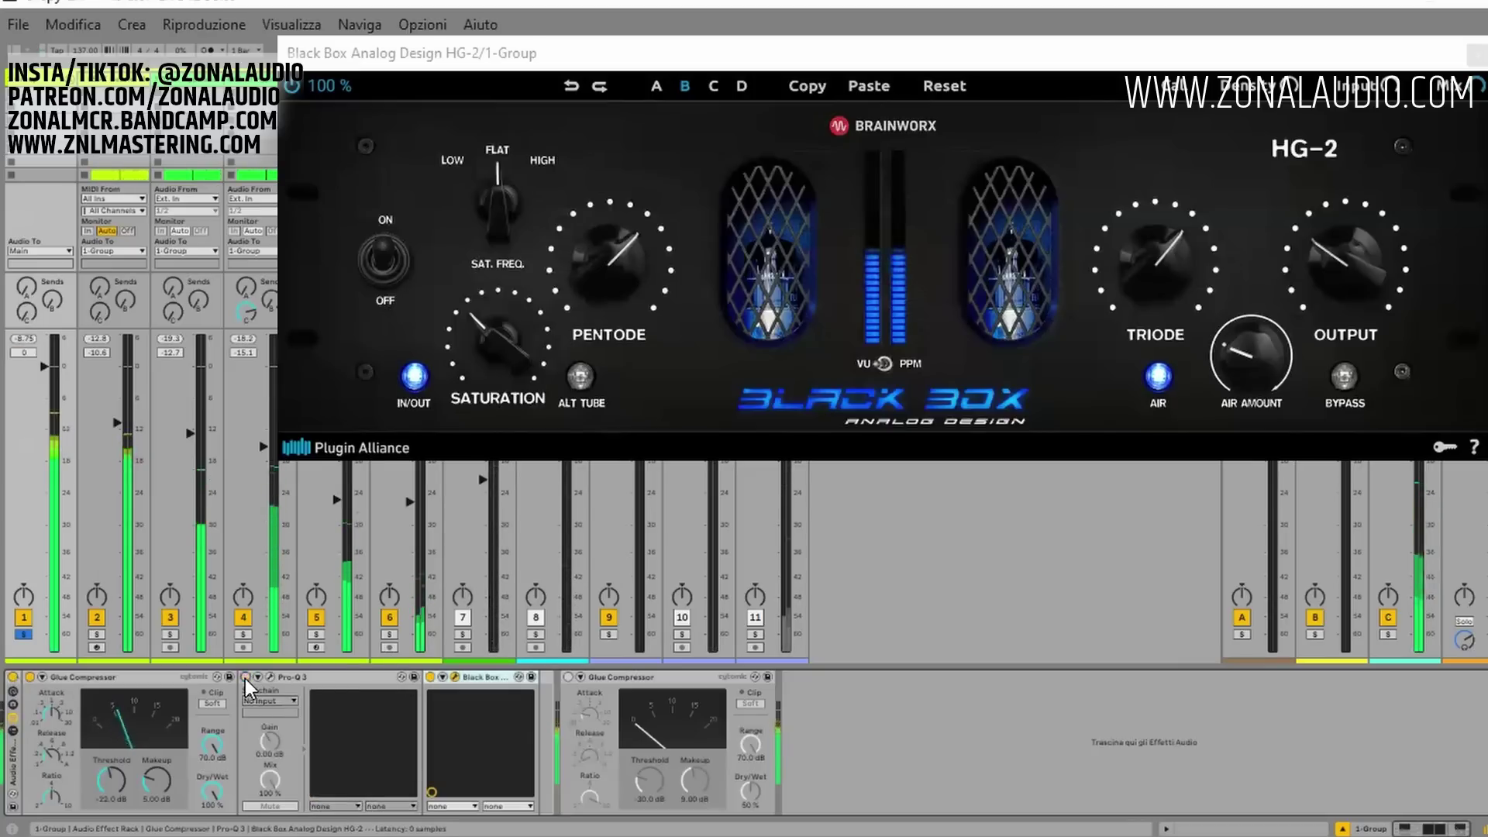
click(13, 678)
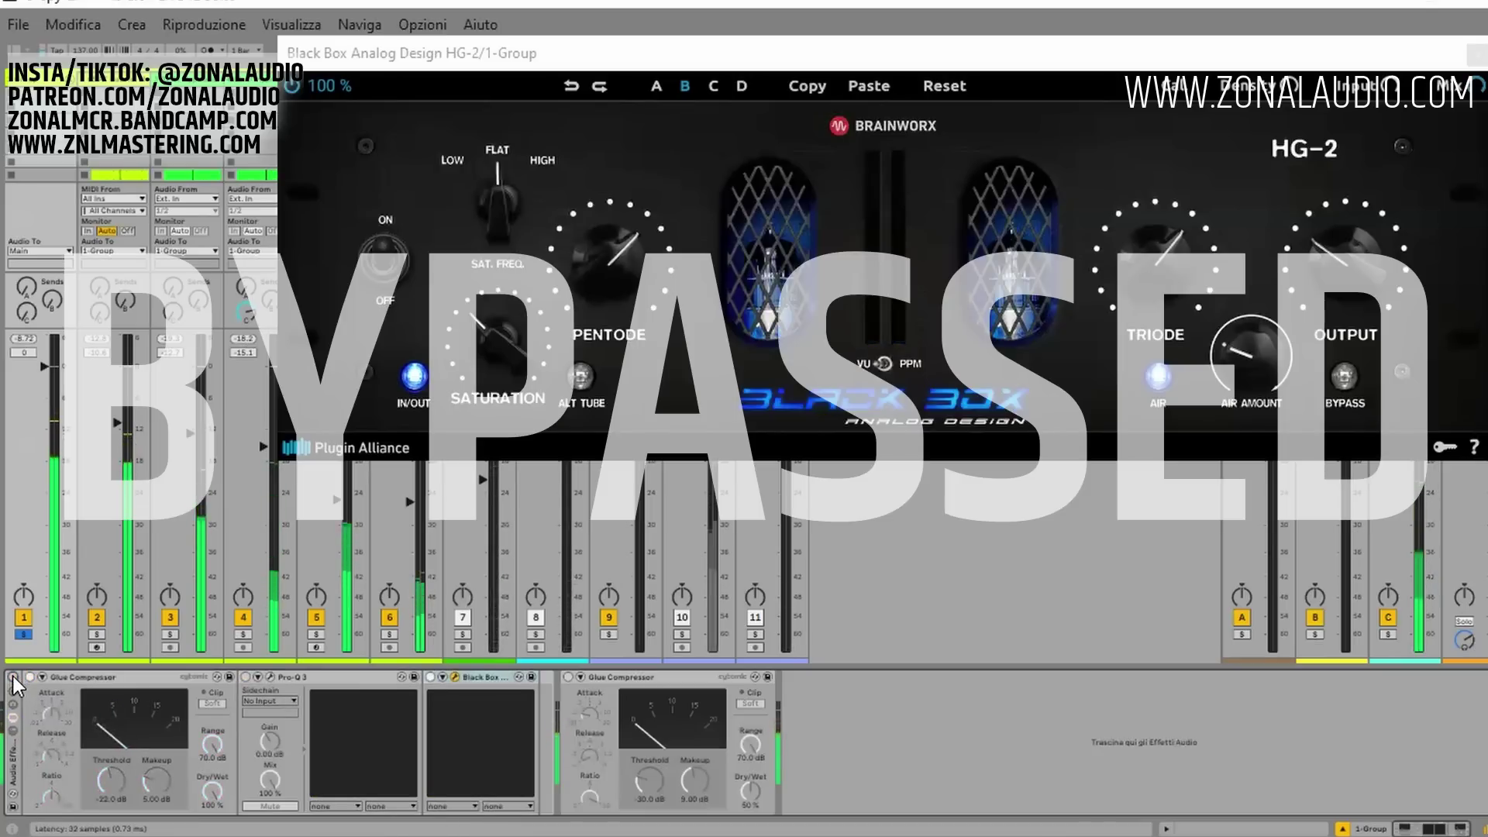
click(13, 678)
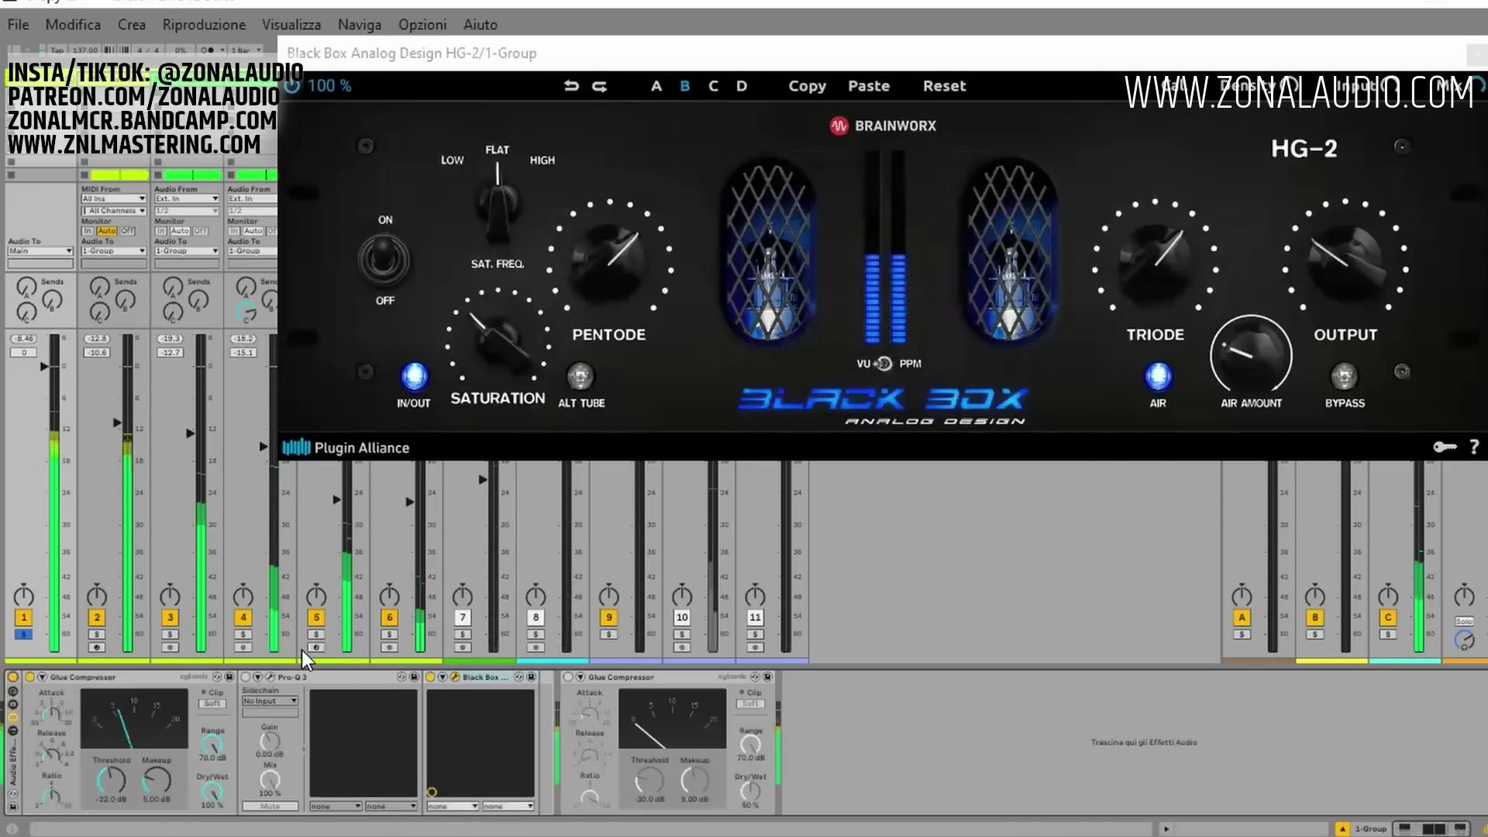
click(13, 677)
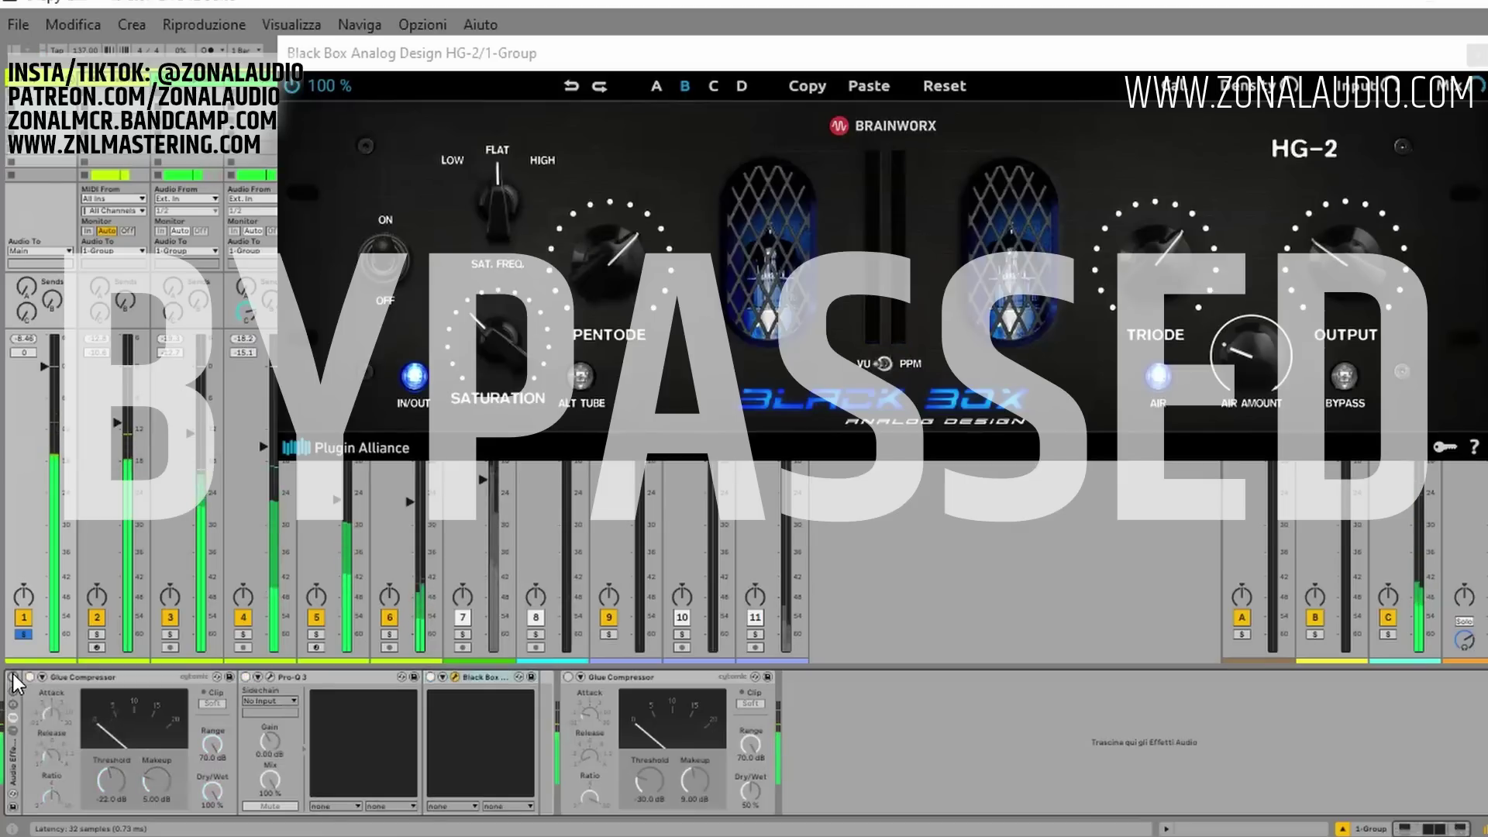
click(14, 677)
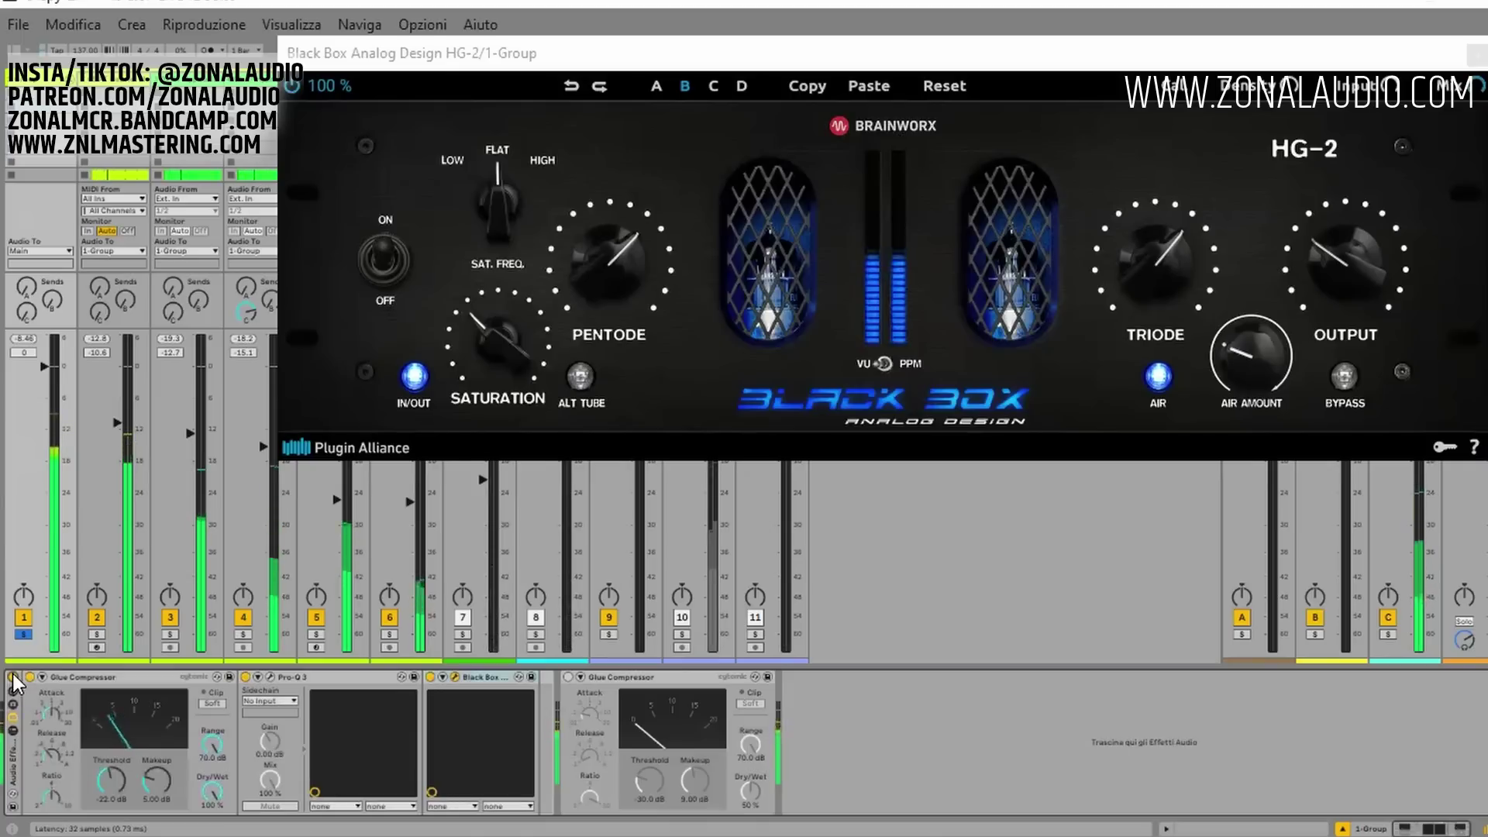
Compare HG-2 slots A and B during playback, and check the low shelf curve in Pro-Q 3.
click(655, 86)
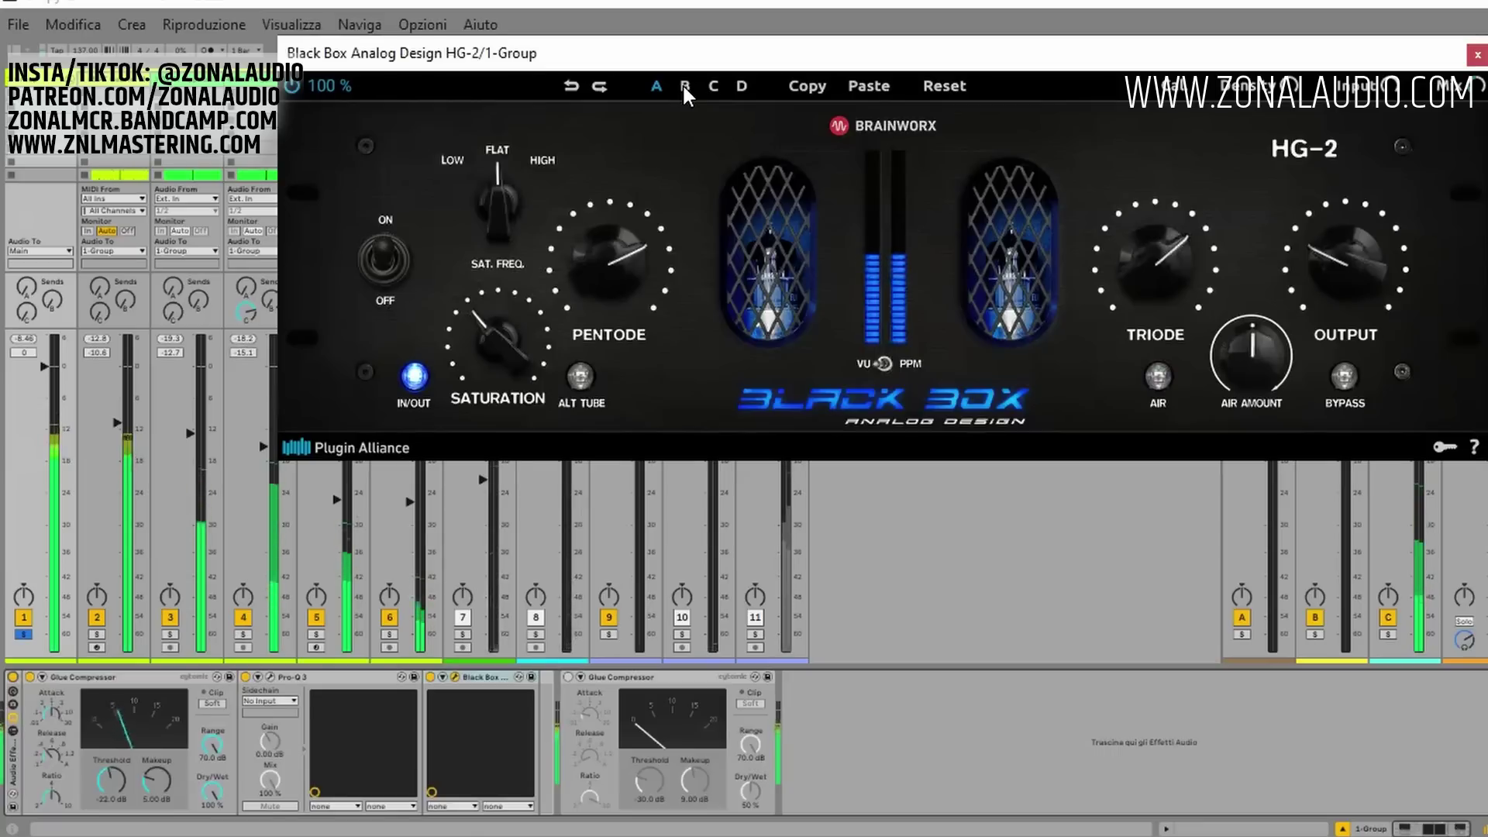
click(684, 85)
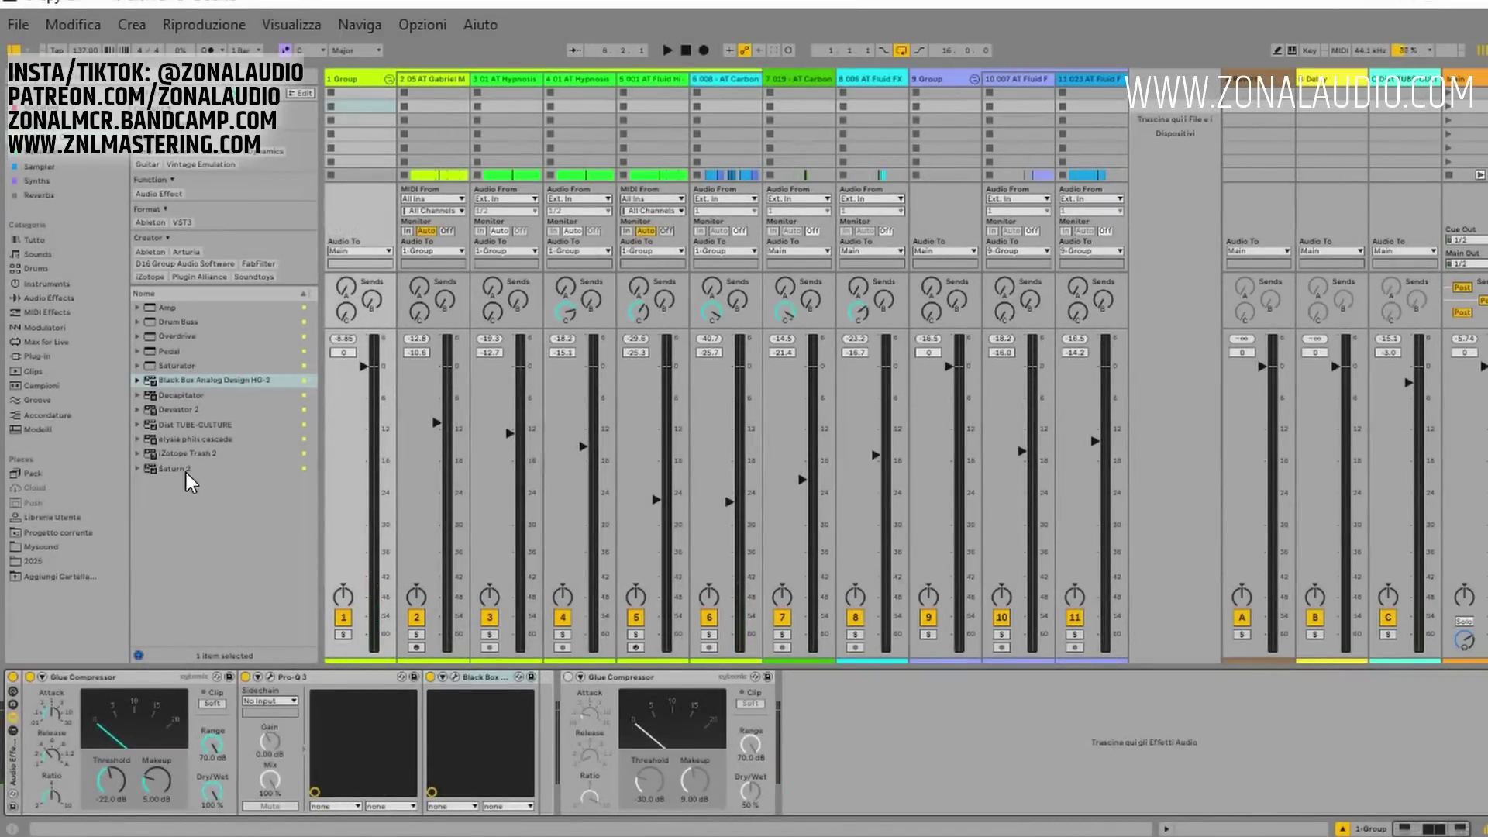
click(270, 676)
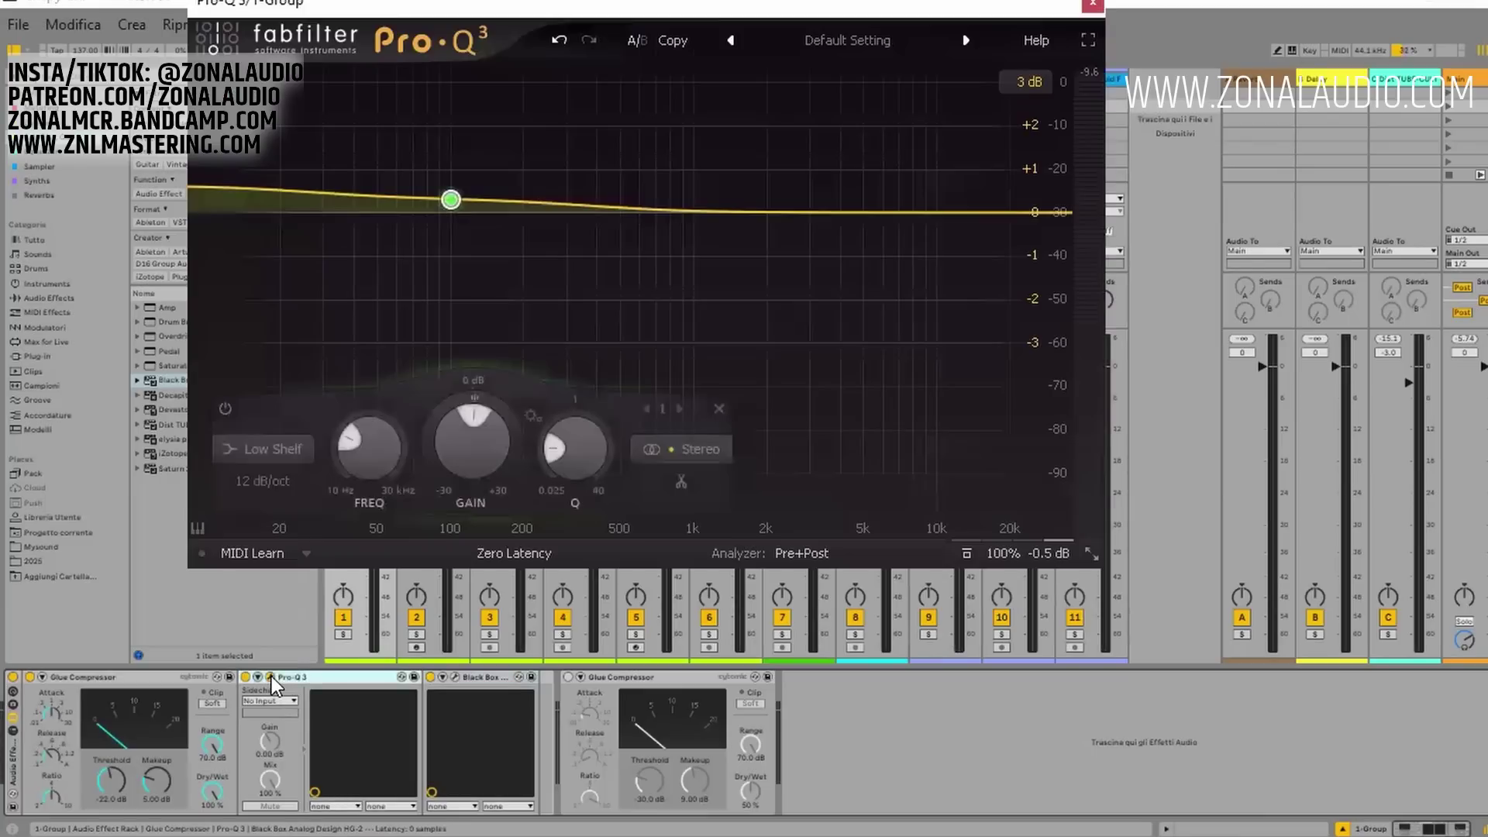
click(269, 676)
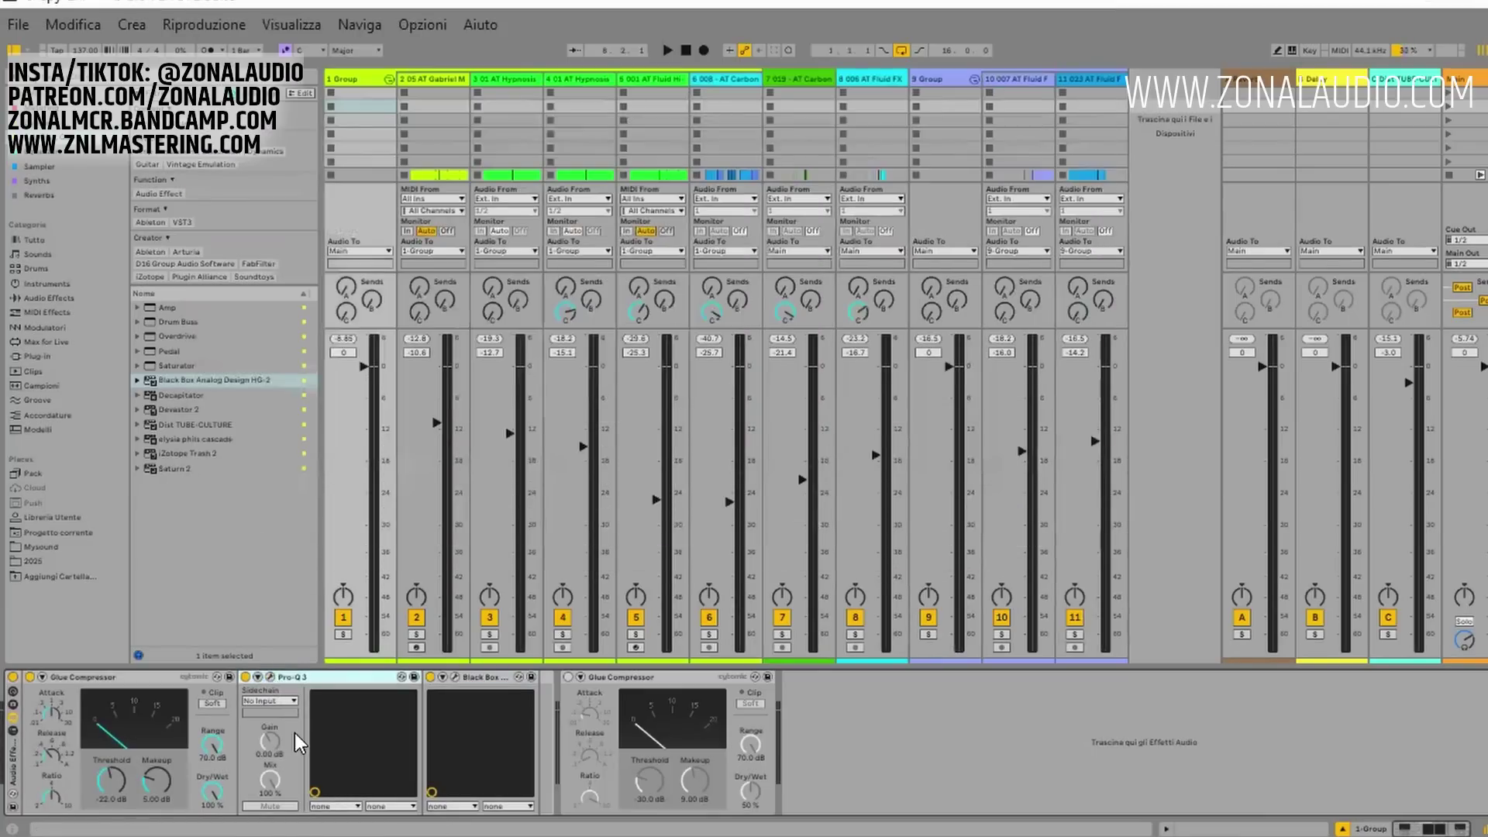
Insert a Limiter after the HG-2 in the group's effect rack and briefly review the HG-2's Output setting.
click(77, 675)
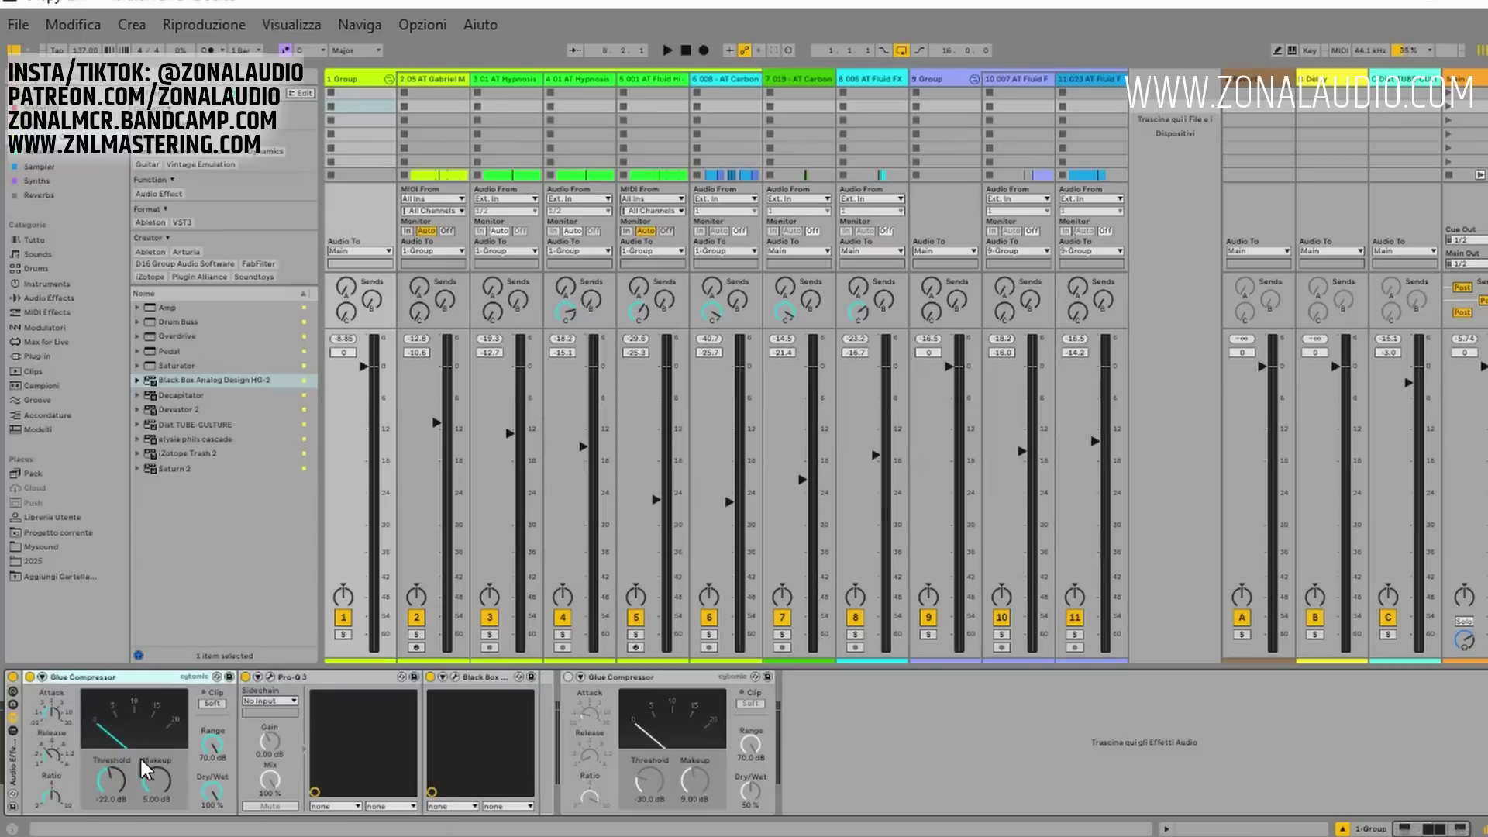
click(74, 297)
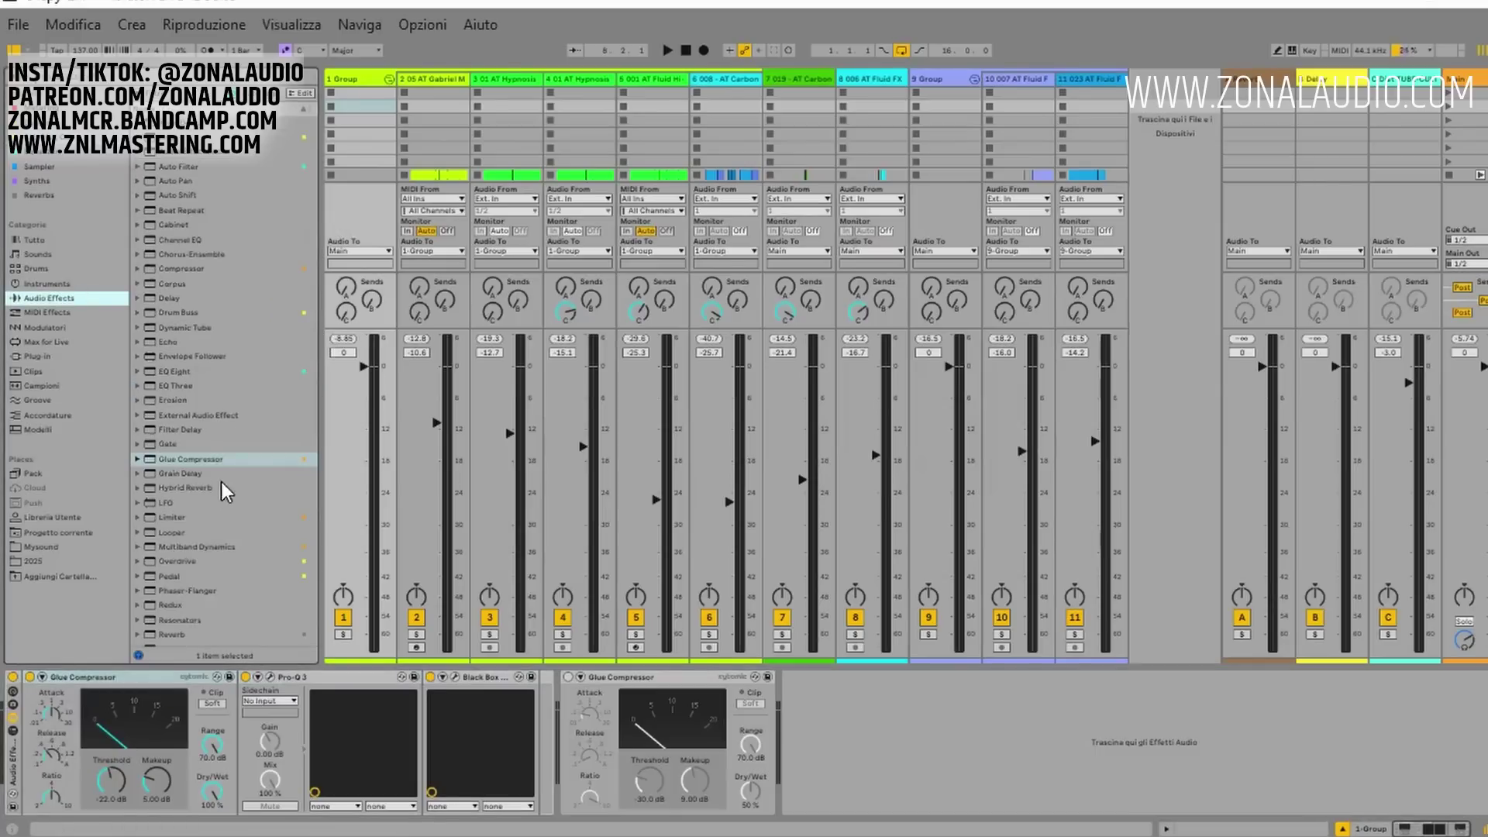
scroll(216, 349, down, 5)
click(168, 362)
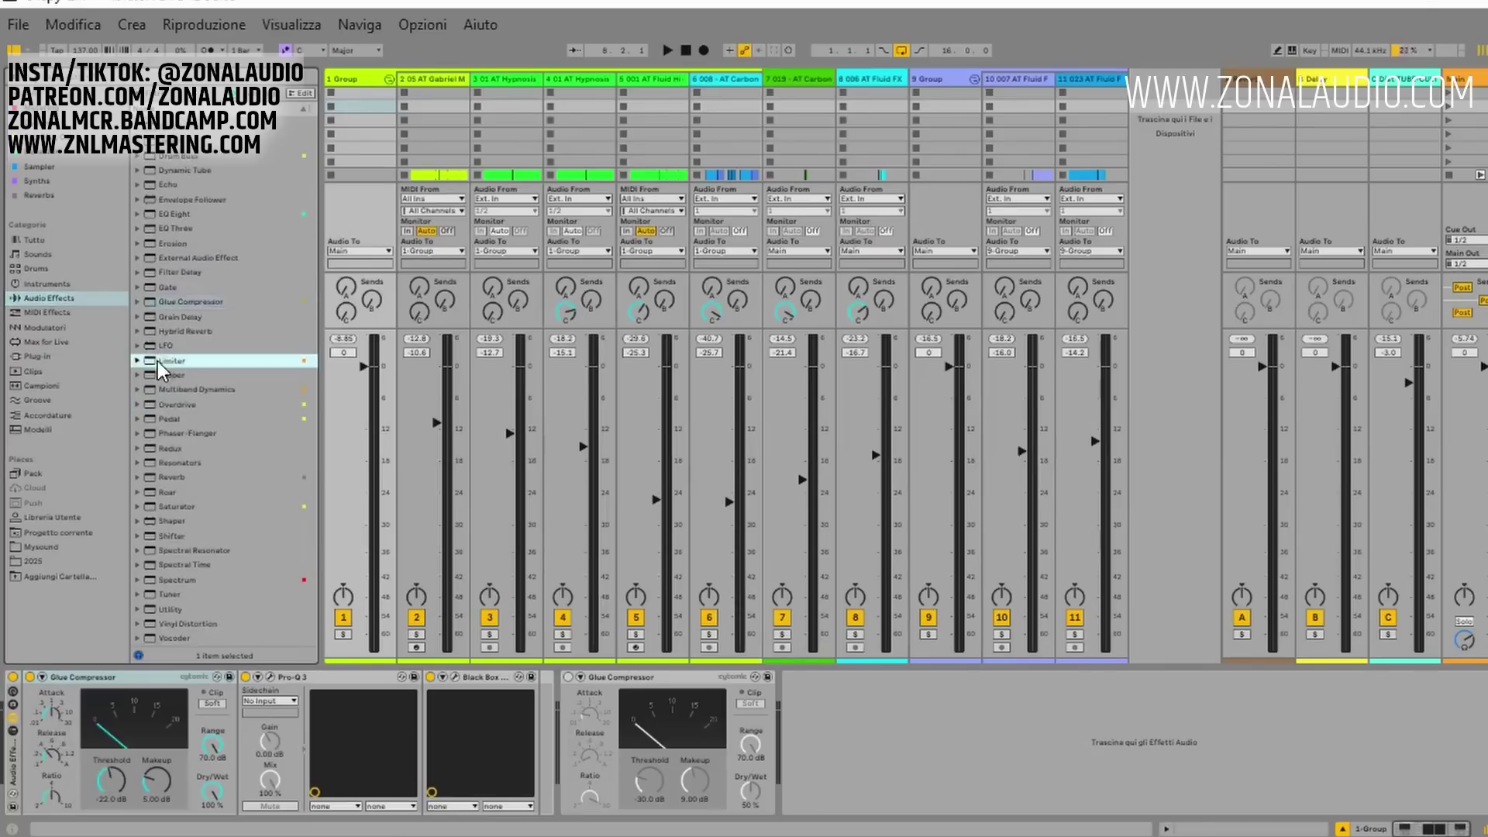
drag(314, 453, 538, 738)
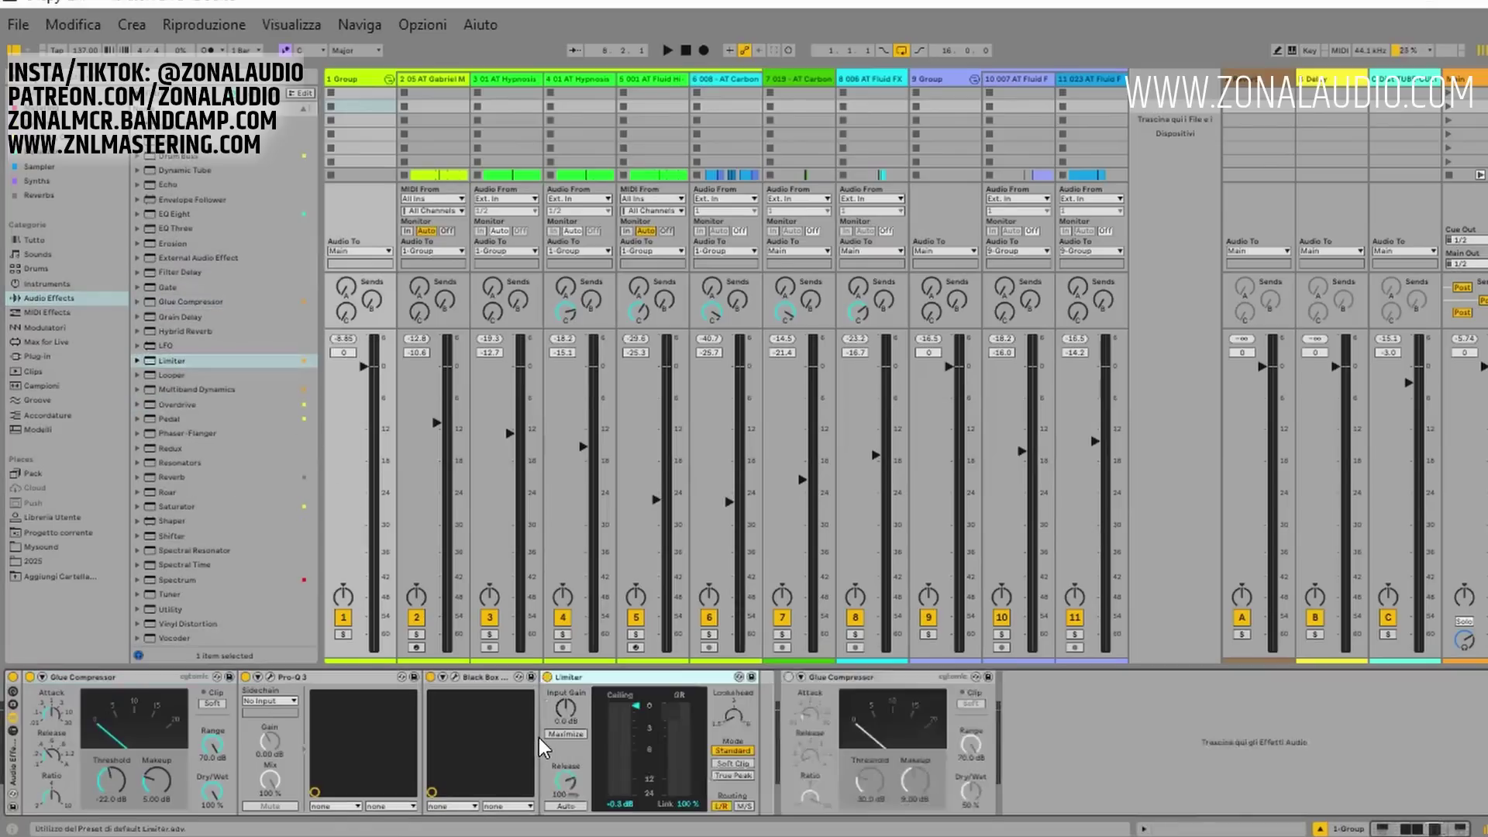
click(455, 678)
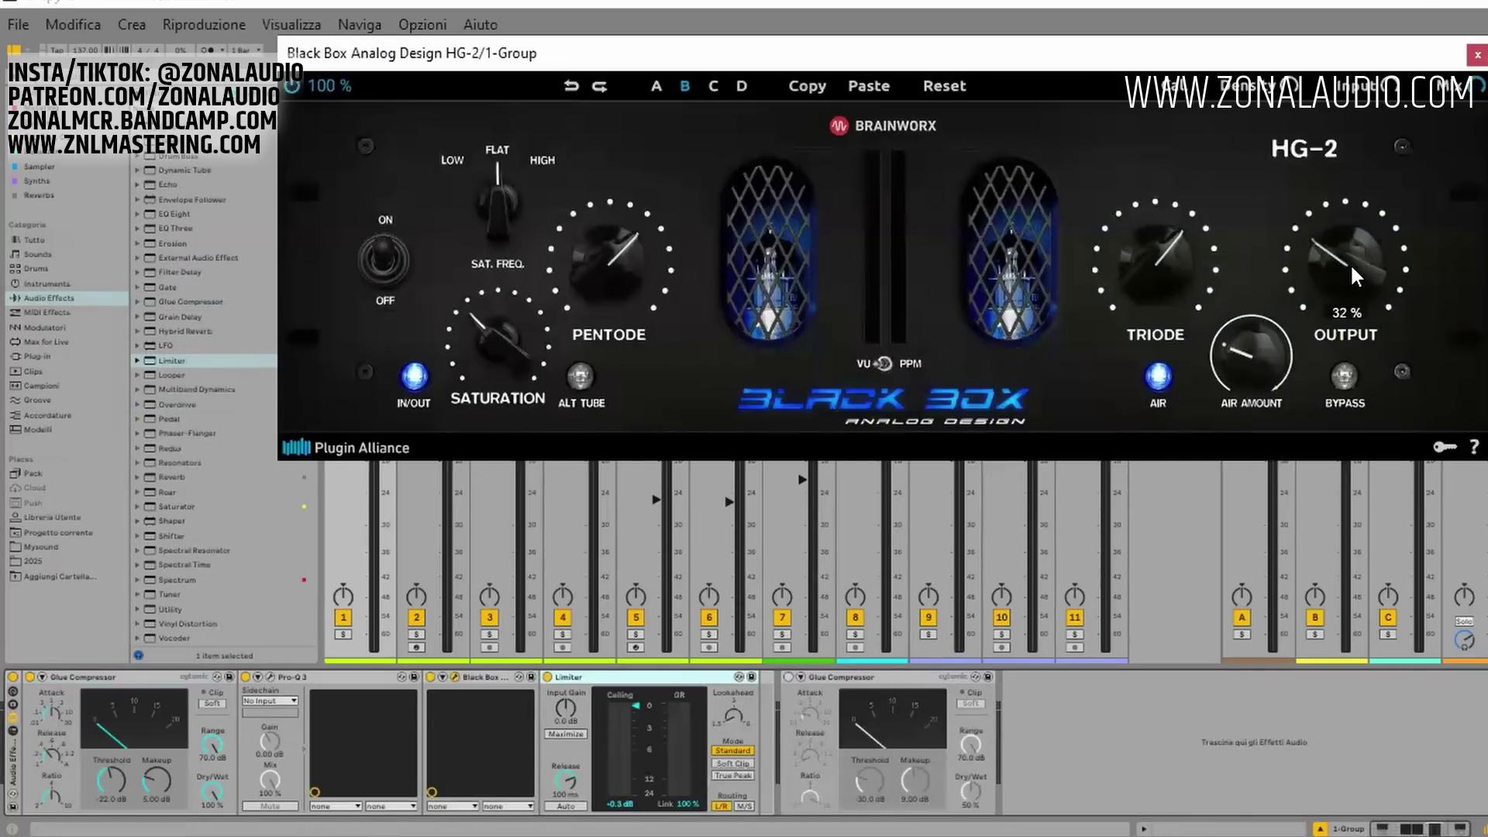
click(1477, 55)
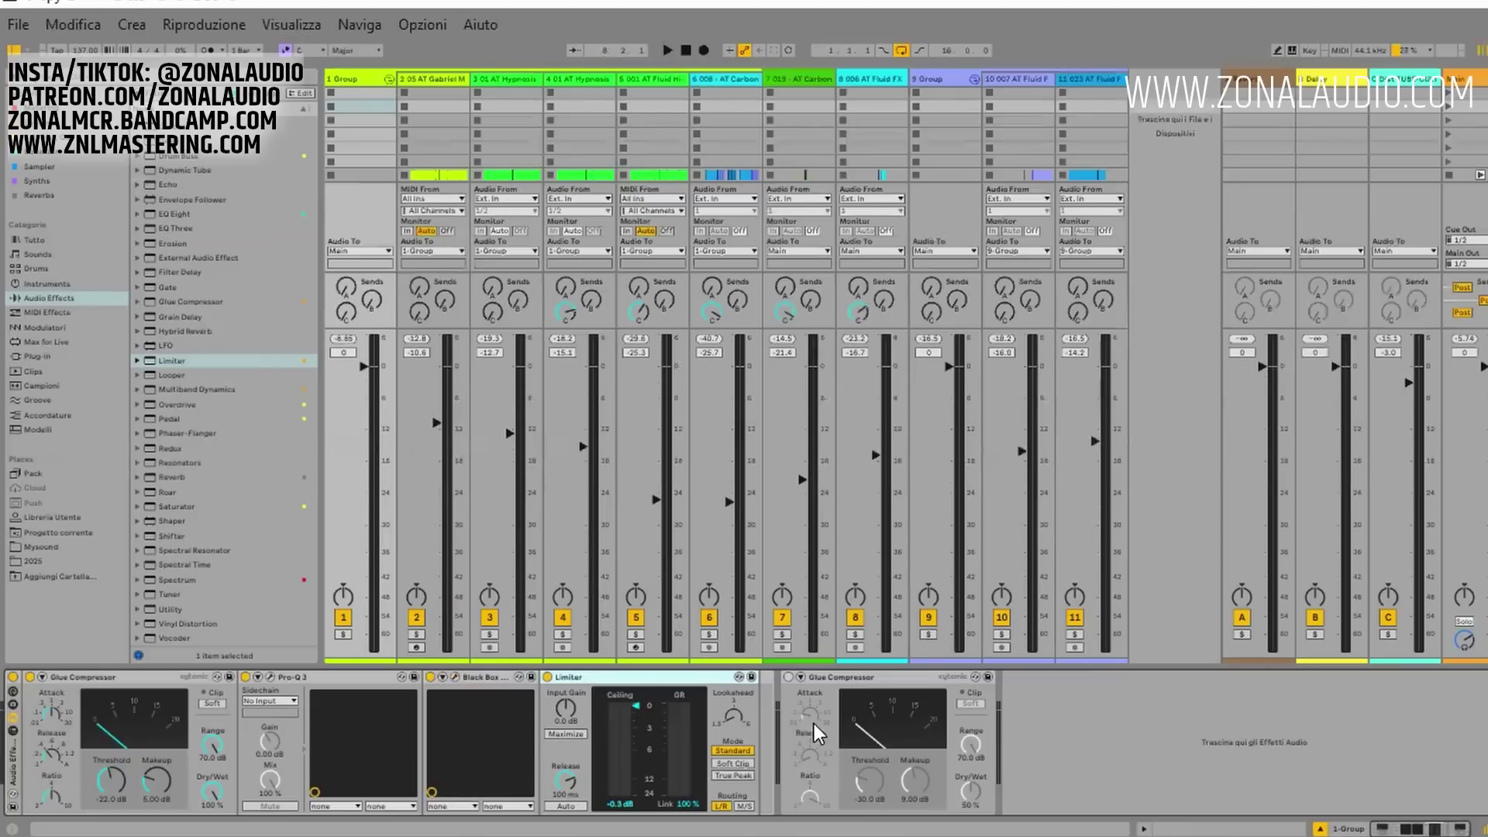
Switch the Limiter to True Peak mode and enable Auto release and Maximize.
click(733, 775)
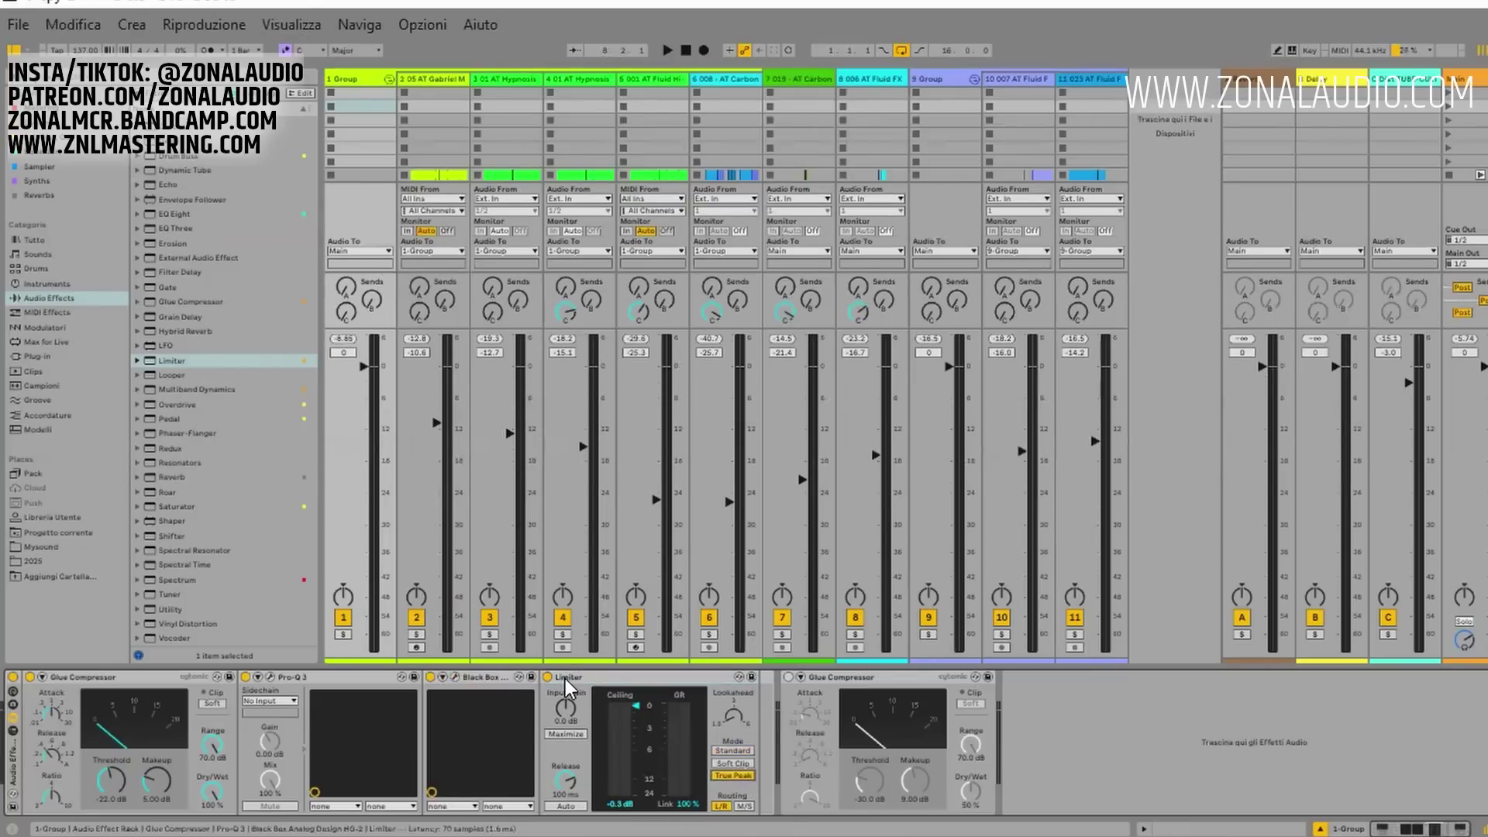
click(566, 807)
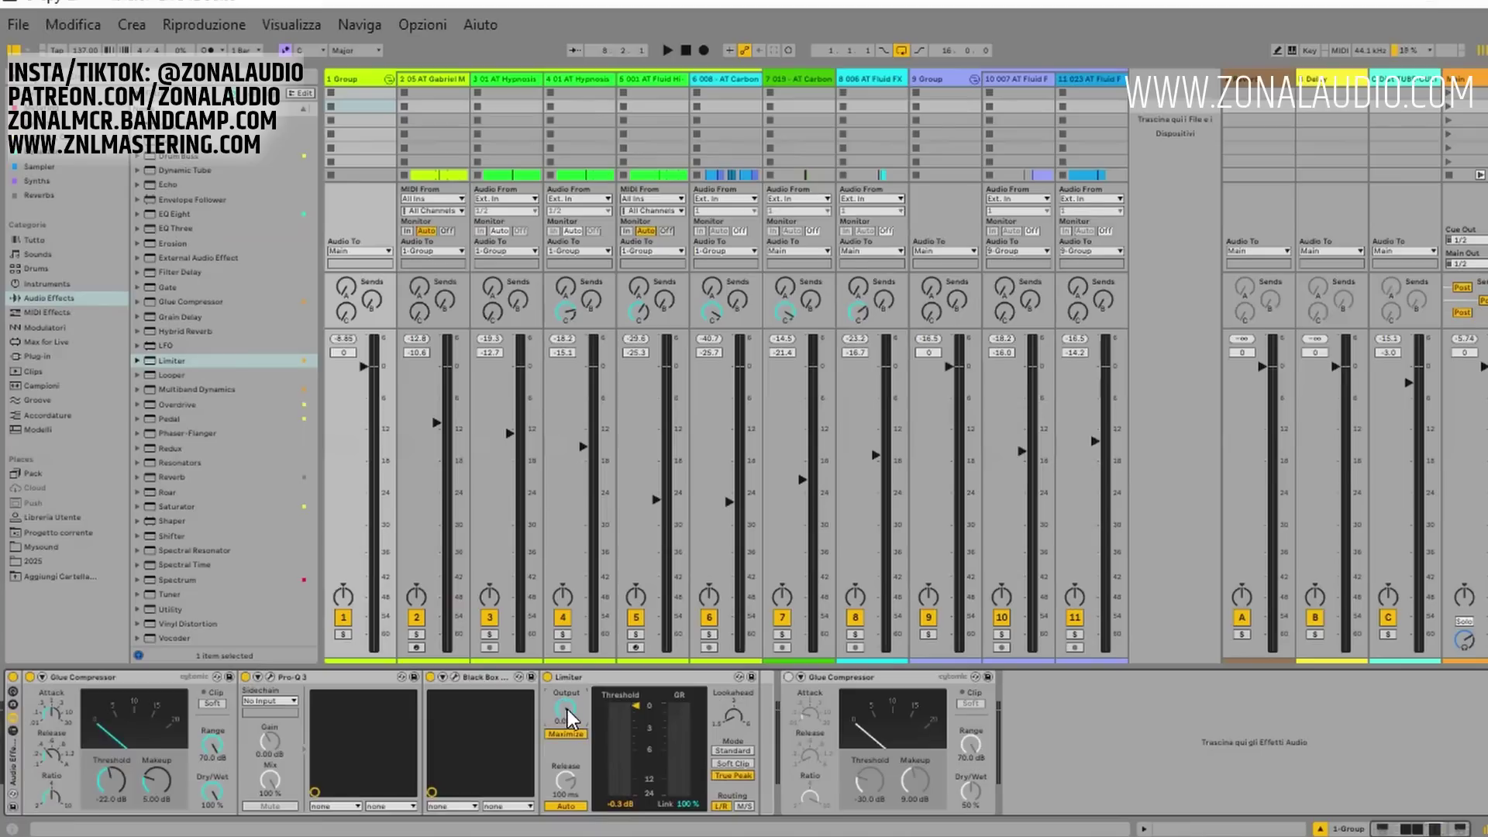
Set the Limiter's Output to -10 dB and Threshold to -14 dB during playback, comparing against the bypassed rack.
click(620, 804)
key(space)
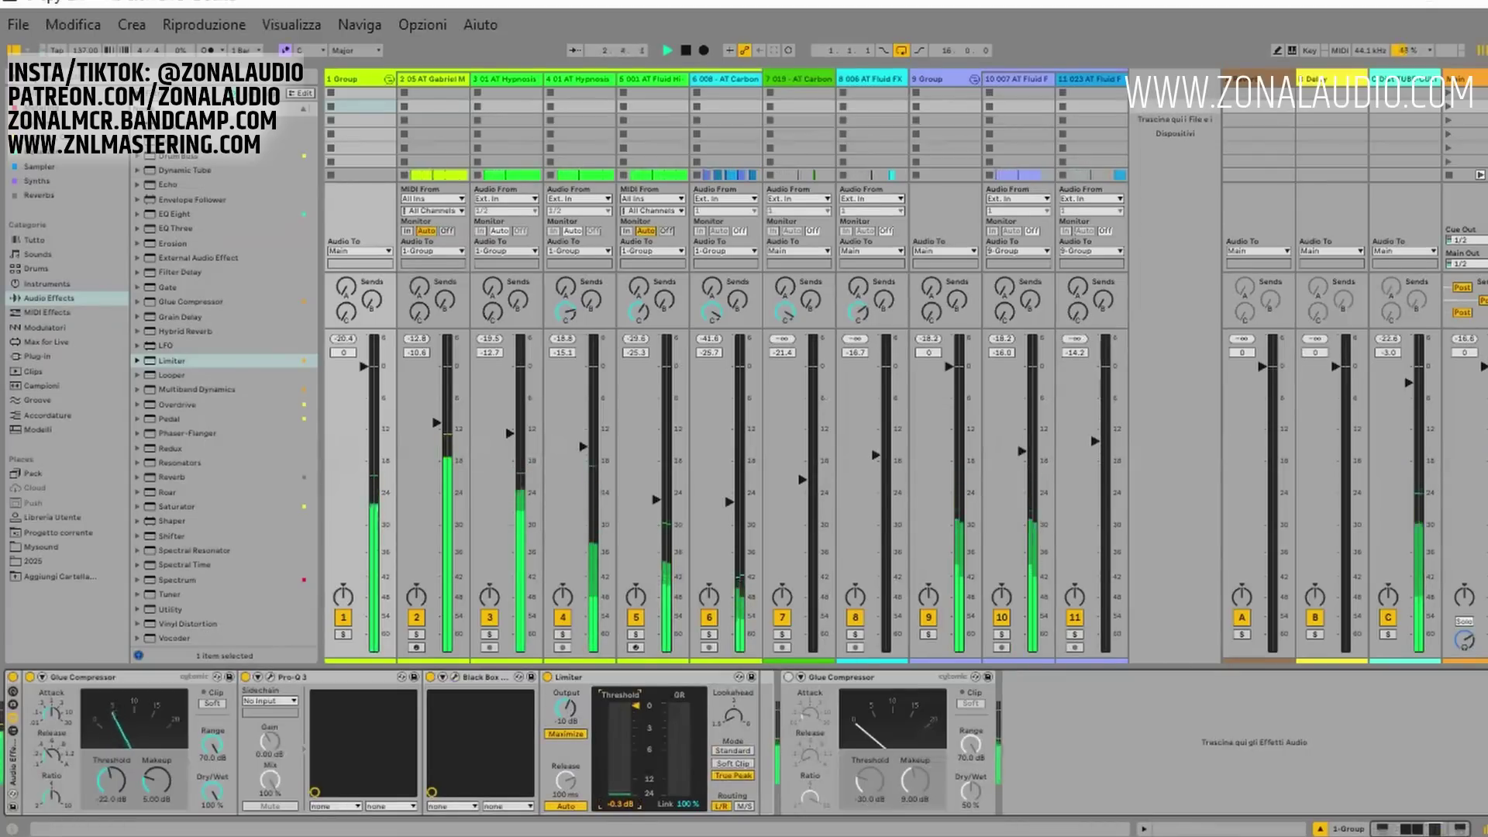
scroll(625, 806, down, 2)
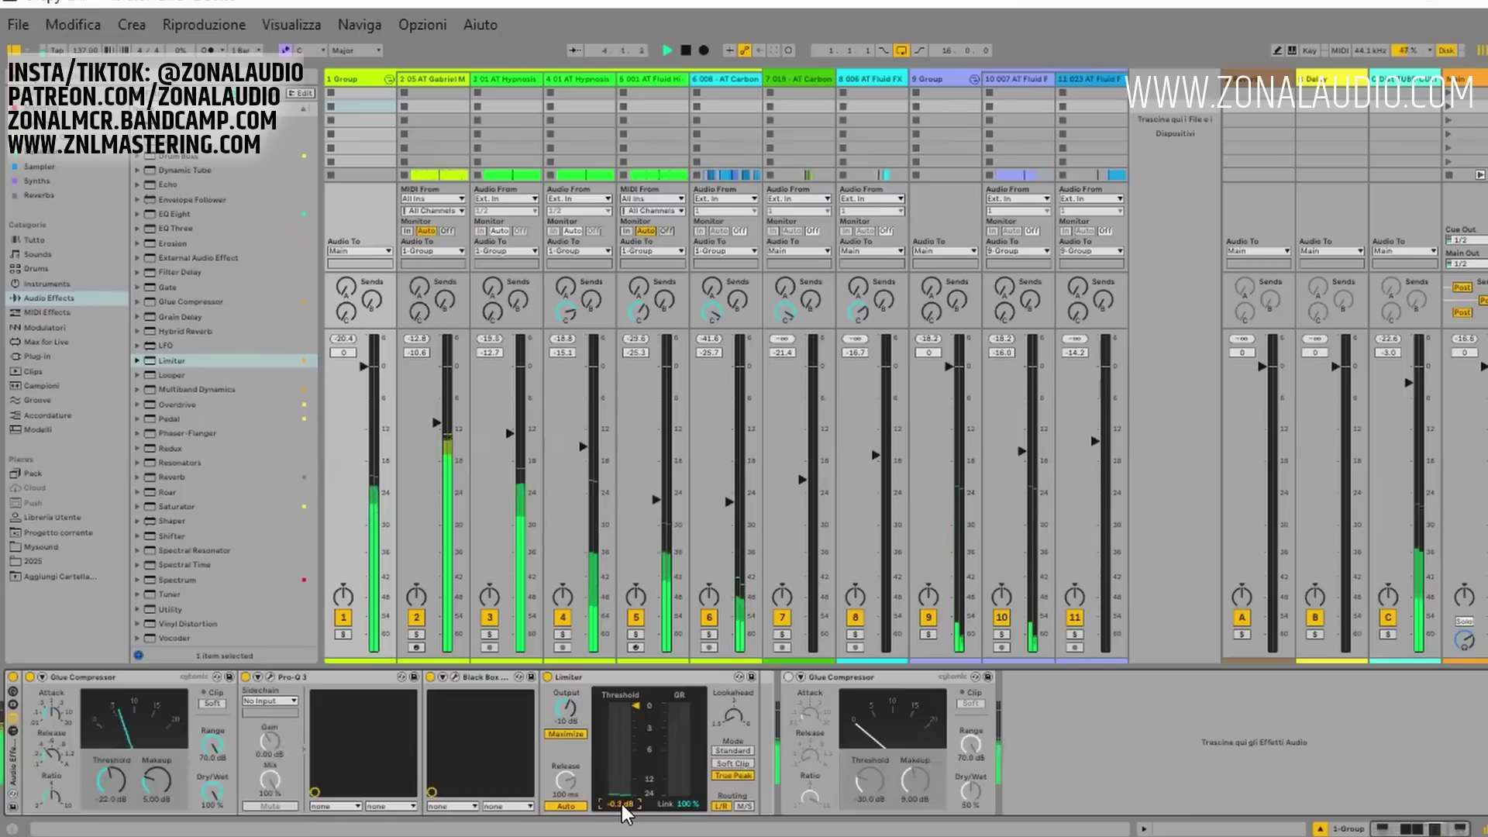
scroll(624, 806, down, 5)
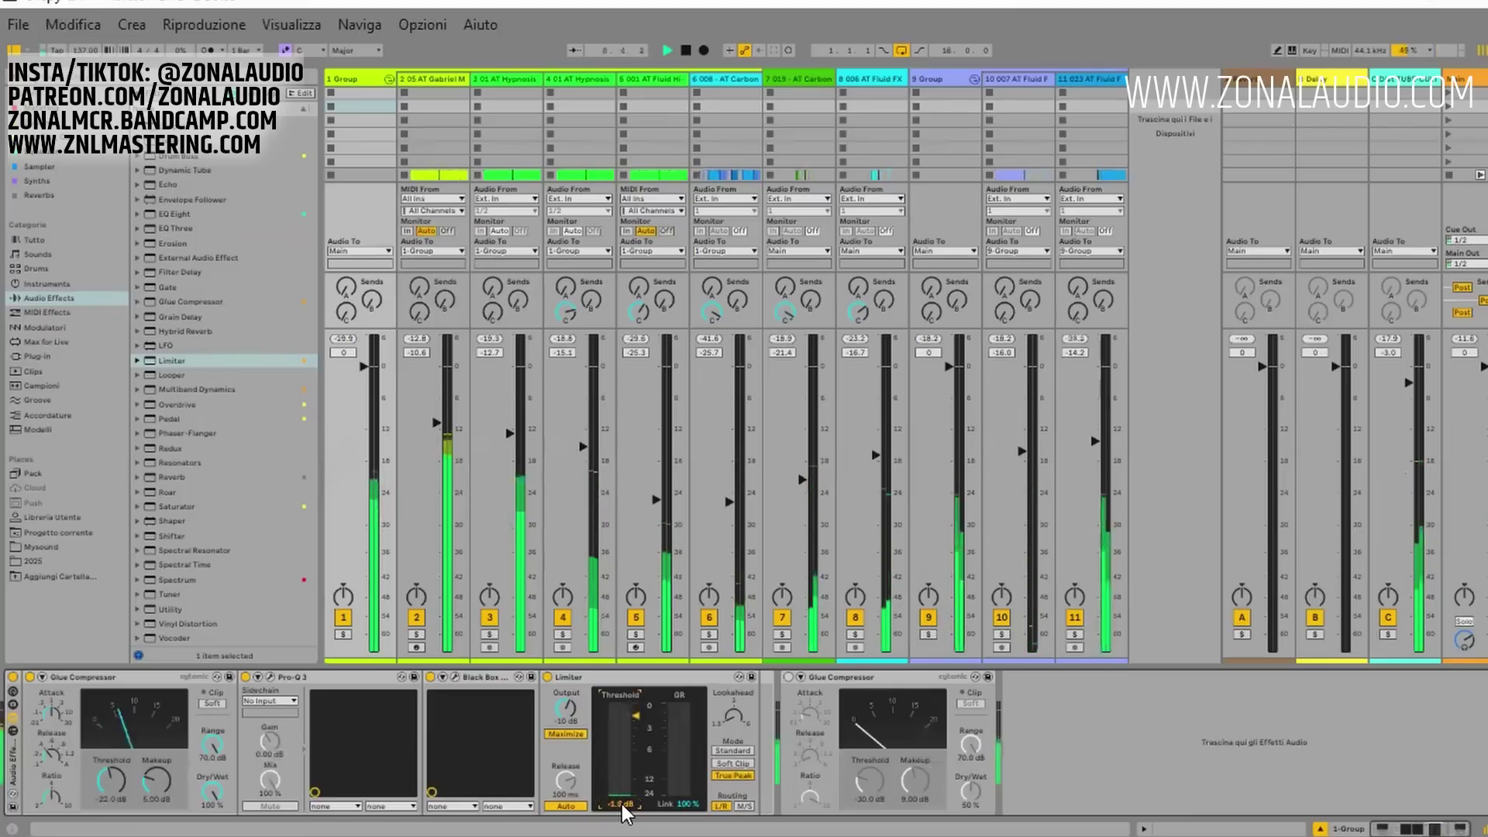
scroll(624, 808, down, 6)
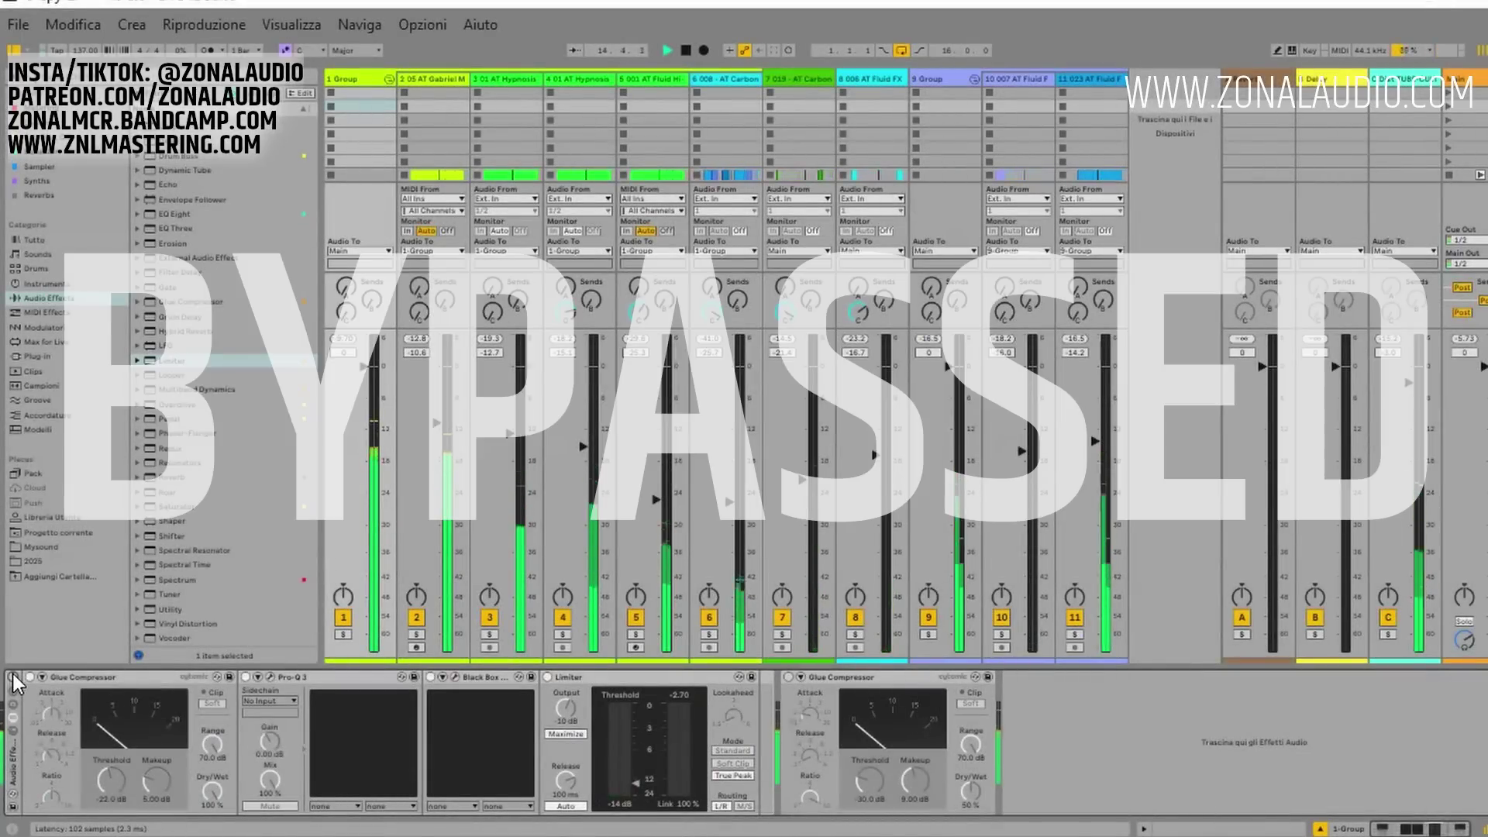
click(14, 677)
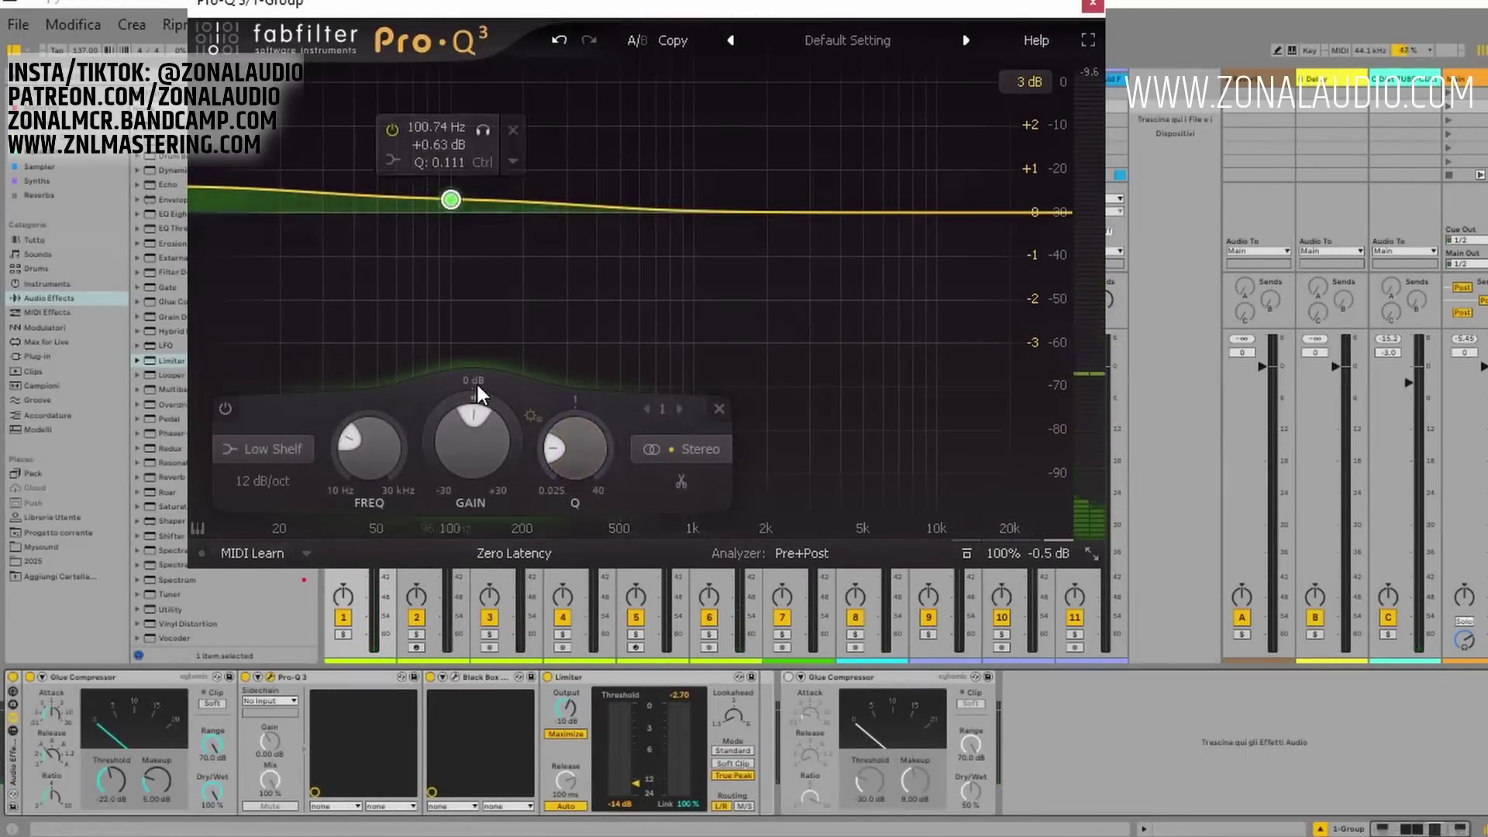
Change the Pro-Q 3 processing mode to Linear Phase.
click(512, 559)
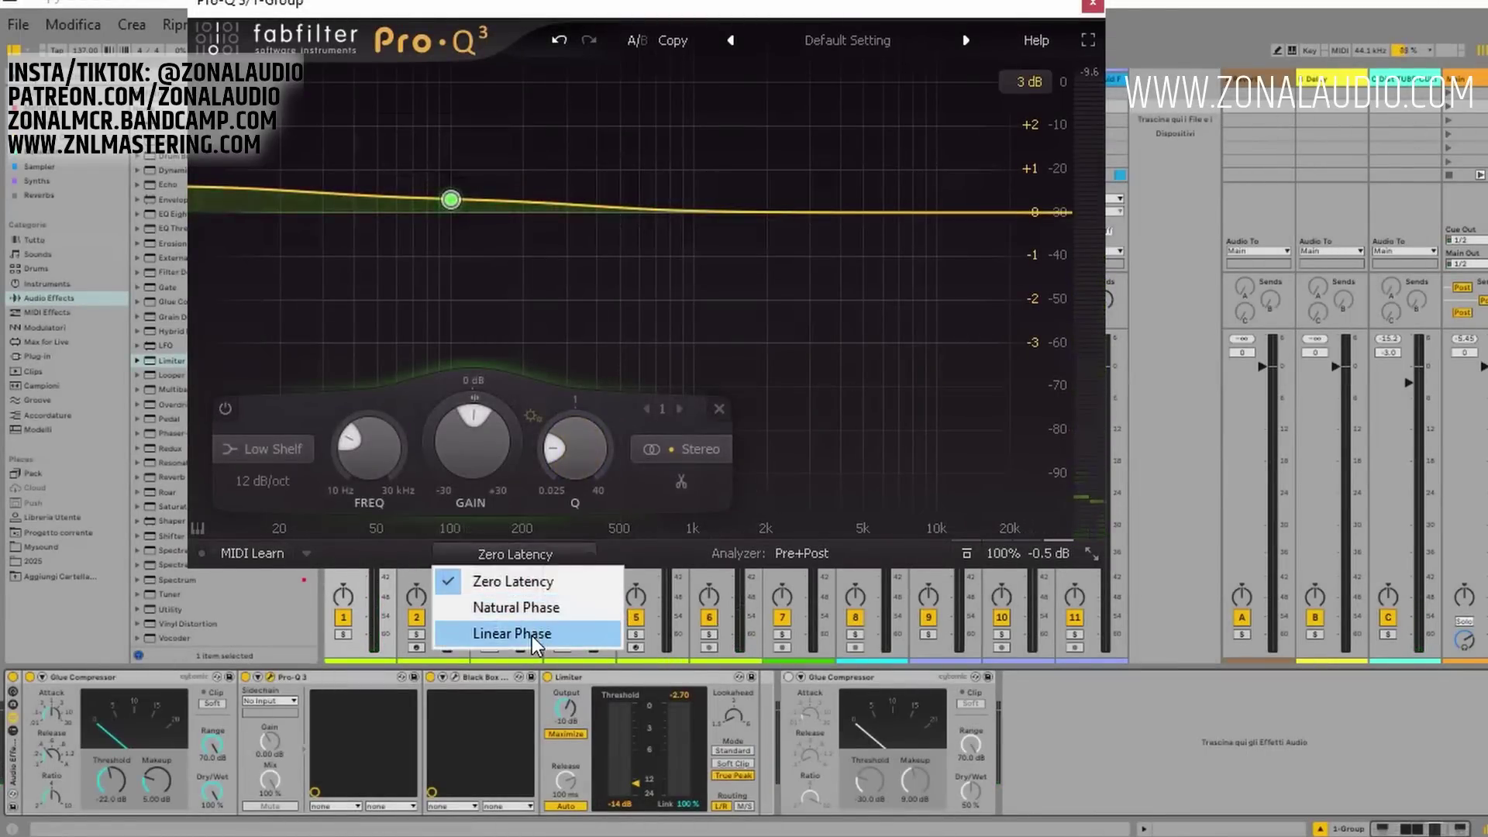
click(532, 634)
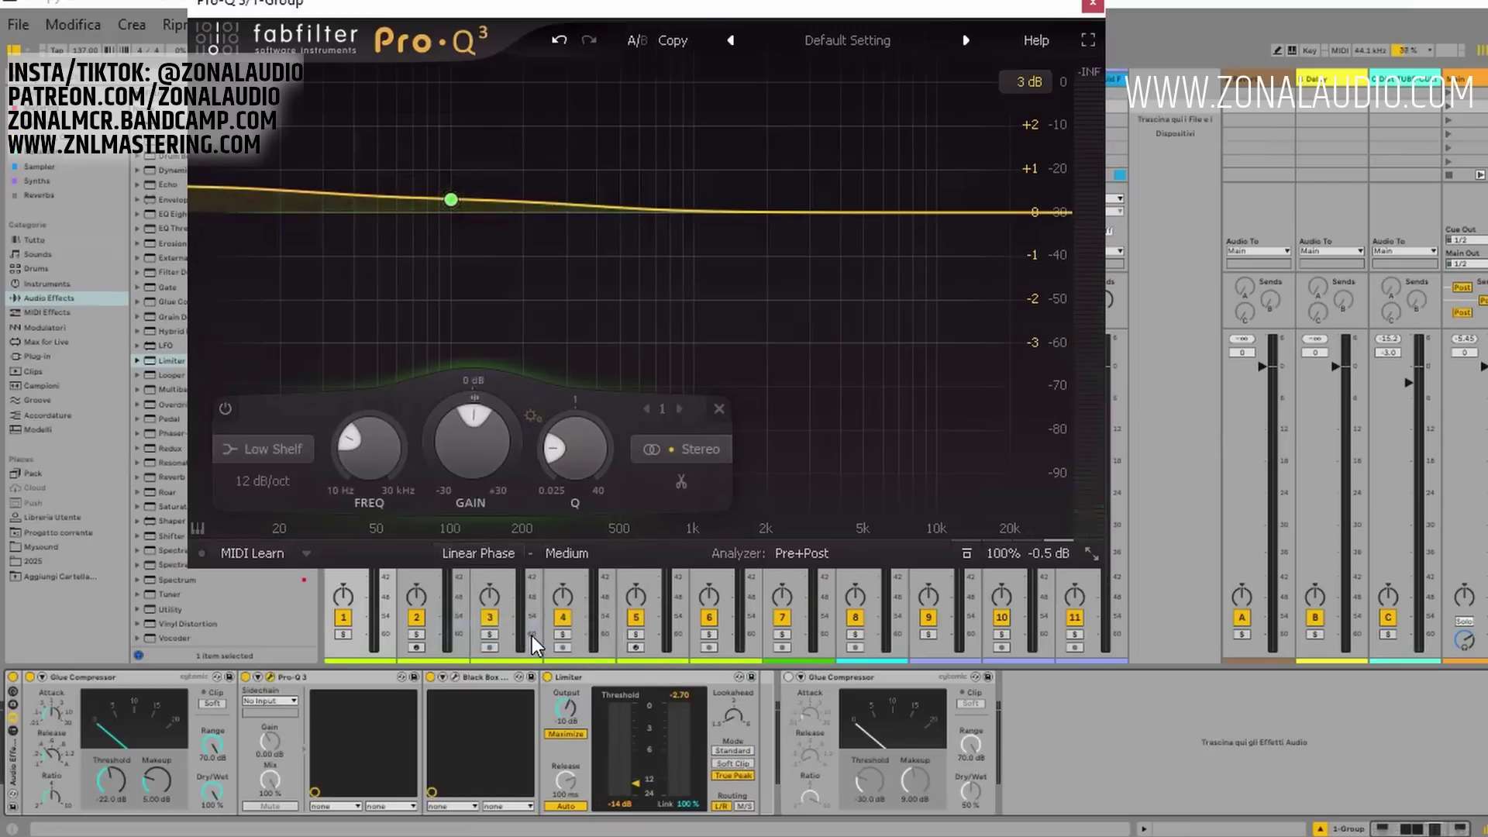